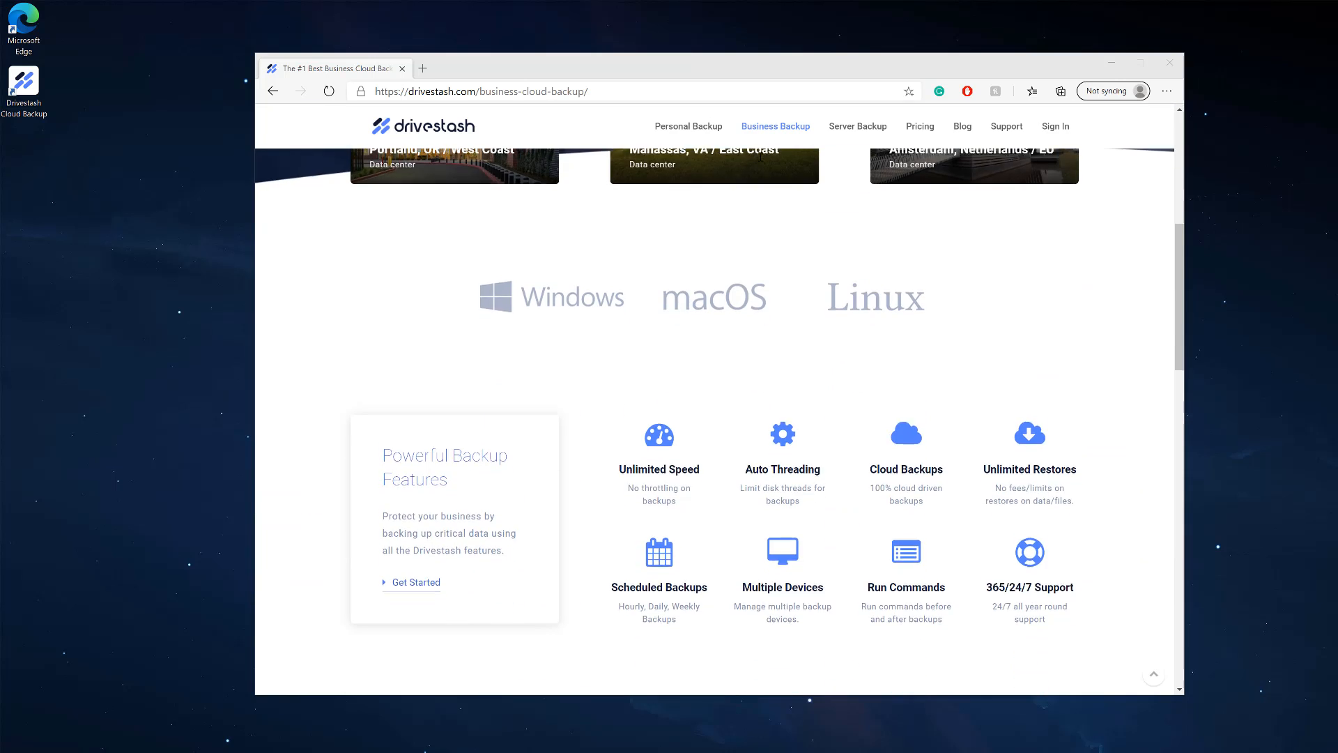
Step: Review the supported platforms, backup features and pricing on the business cloud backup page
{"action": "scroll", "coordinate": [774, 139], "scroll_direction": "up", "scroll_amount": 5}
{"action": "scroll", "coordinate": [777, 209], "scroll_direction": "down", "scroll_amount": 5}
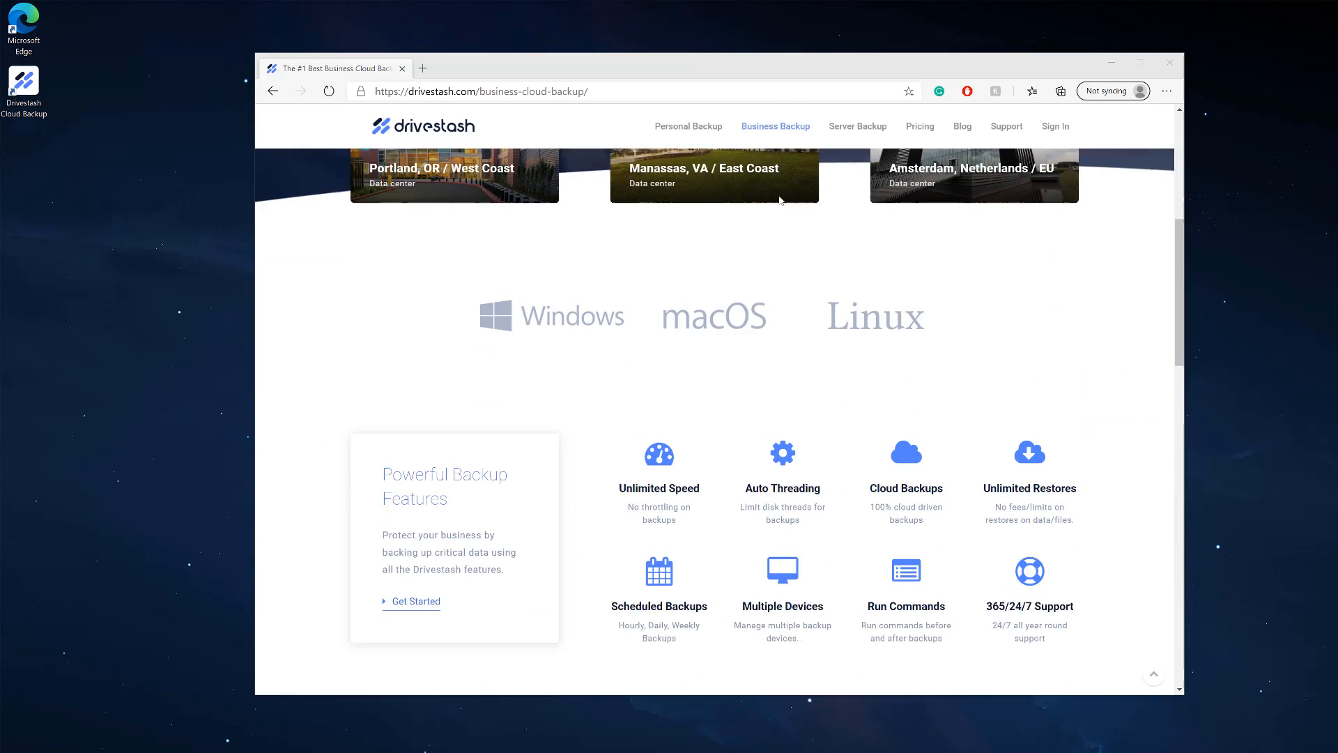
{"action": "scroll", "coordinate": [791, 270], "scroll_direction": "down", "scroll_amount": 1}
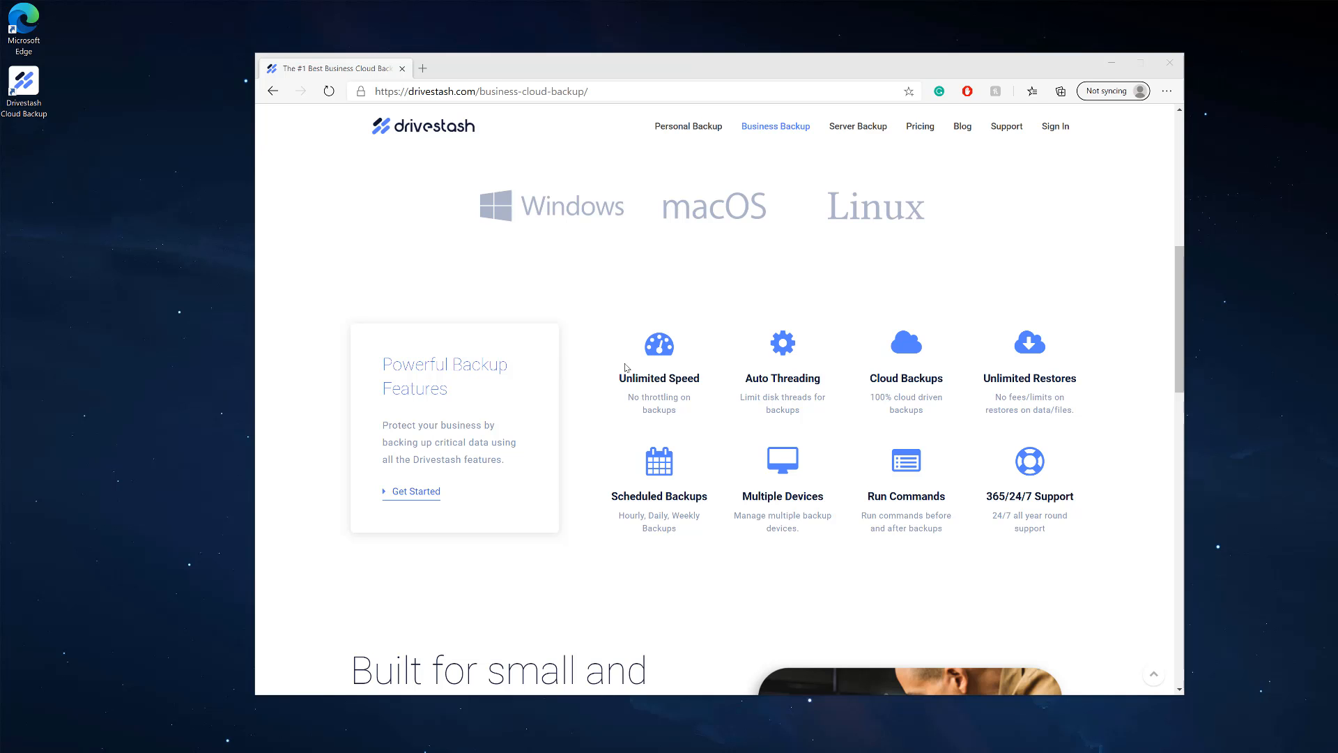
{"action": "scroll", "coordinate": [628, 367], "scroll_direction": "down", "scroll_amount": 2}
{"action": "scroll", "coordinate": [628, 368], "scroll_direction": "up", "scroll_amount": 2}
{"action": "scroll", "coordinate": [744, 413], "scroll_direction": "down", "scroll_amount": 12}
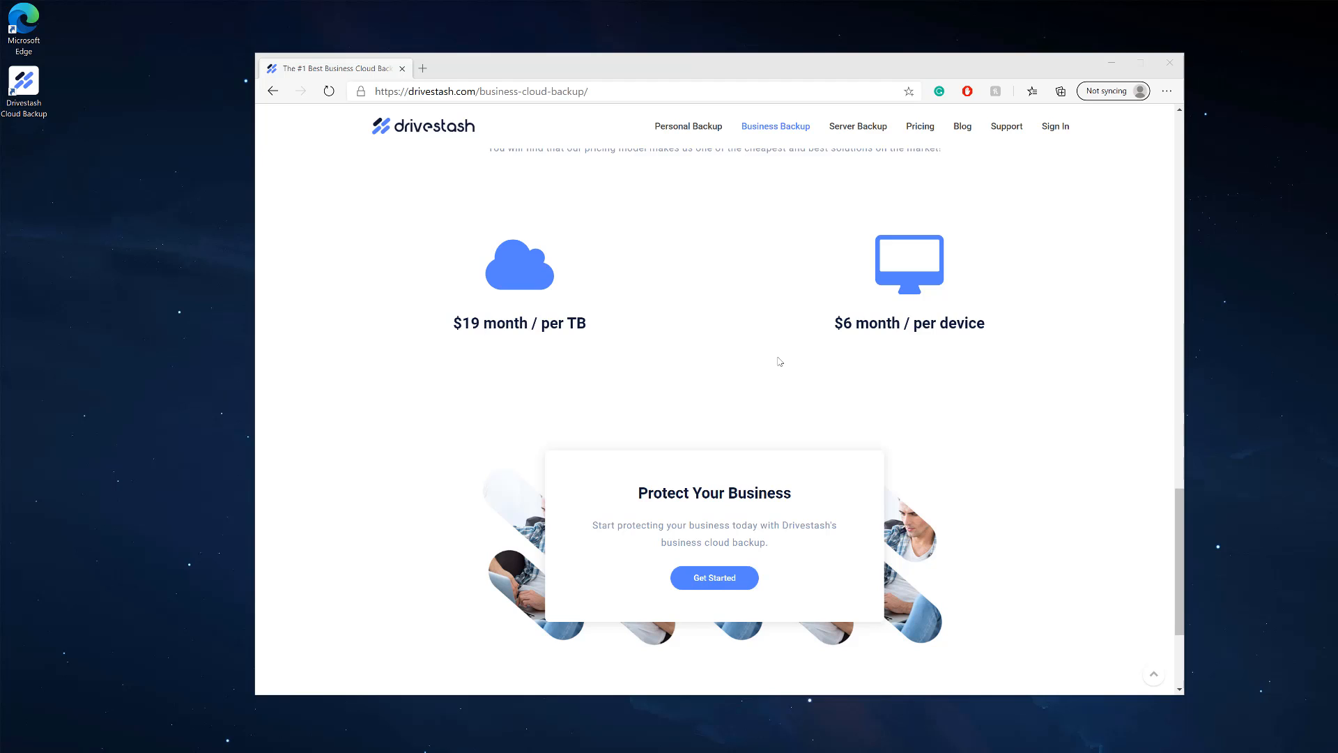
Step: Open the pricing page and highlight the MySQL Backup feature in the Business plan
{"action": "left_click", "coordinate": [915, 134]}
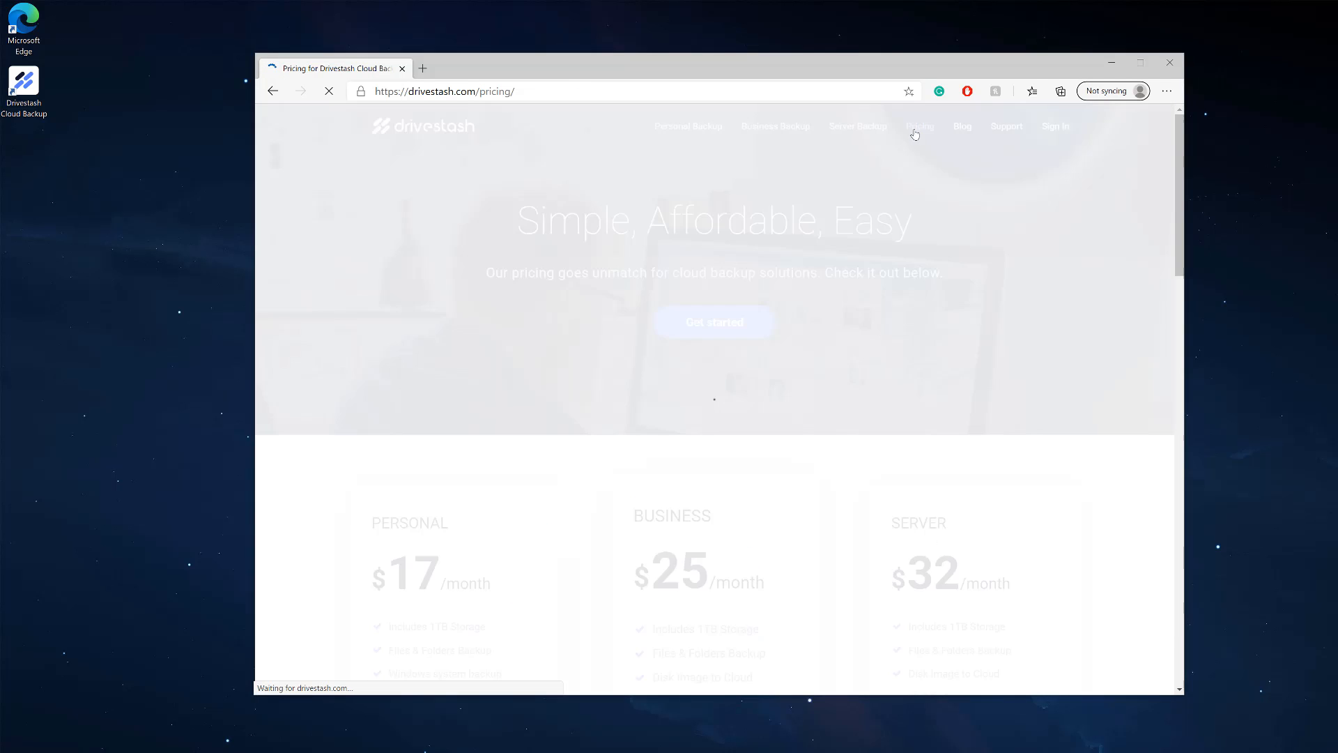
{"action": "scroll", "coordinate": [645, 436], "scroll_direction": "down", "scroll_amount": 3}
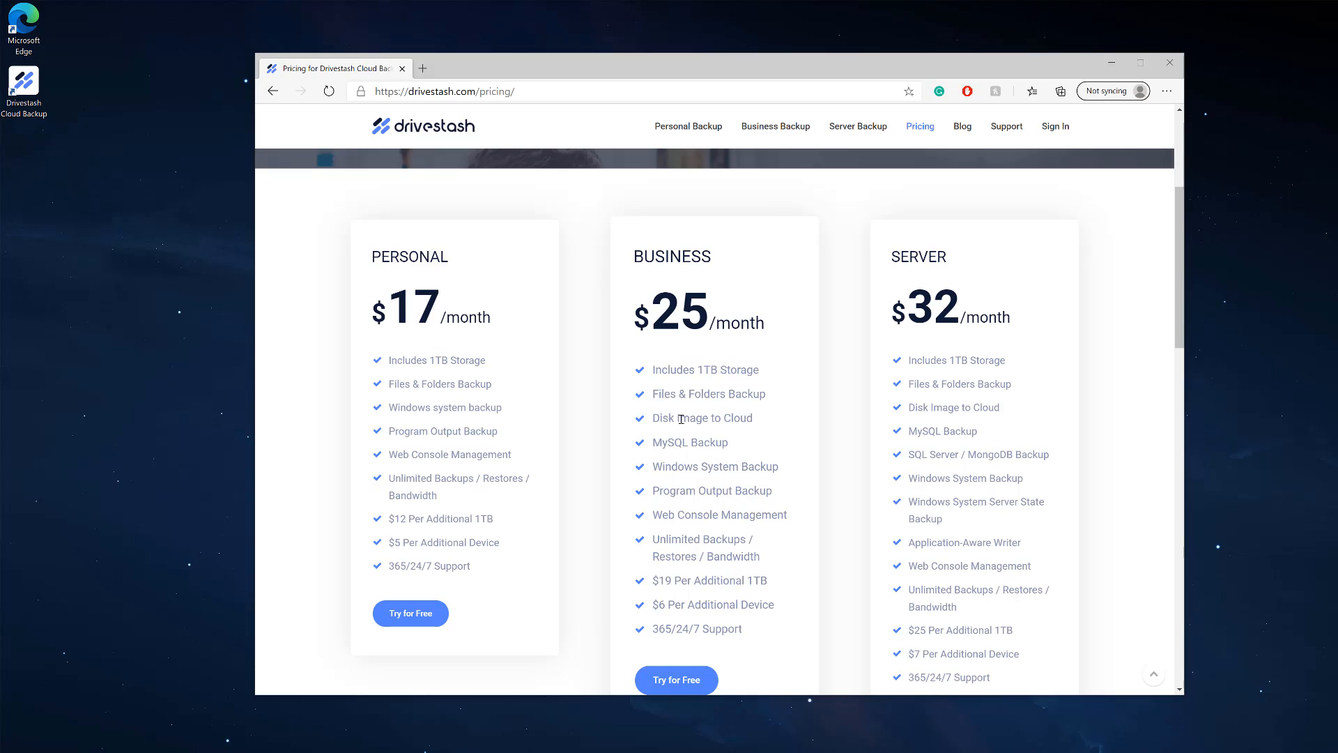
{"action": "left_click_drag", "start_coordinate": [744, 447], "coordinate": [653, 447]}
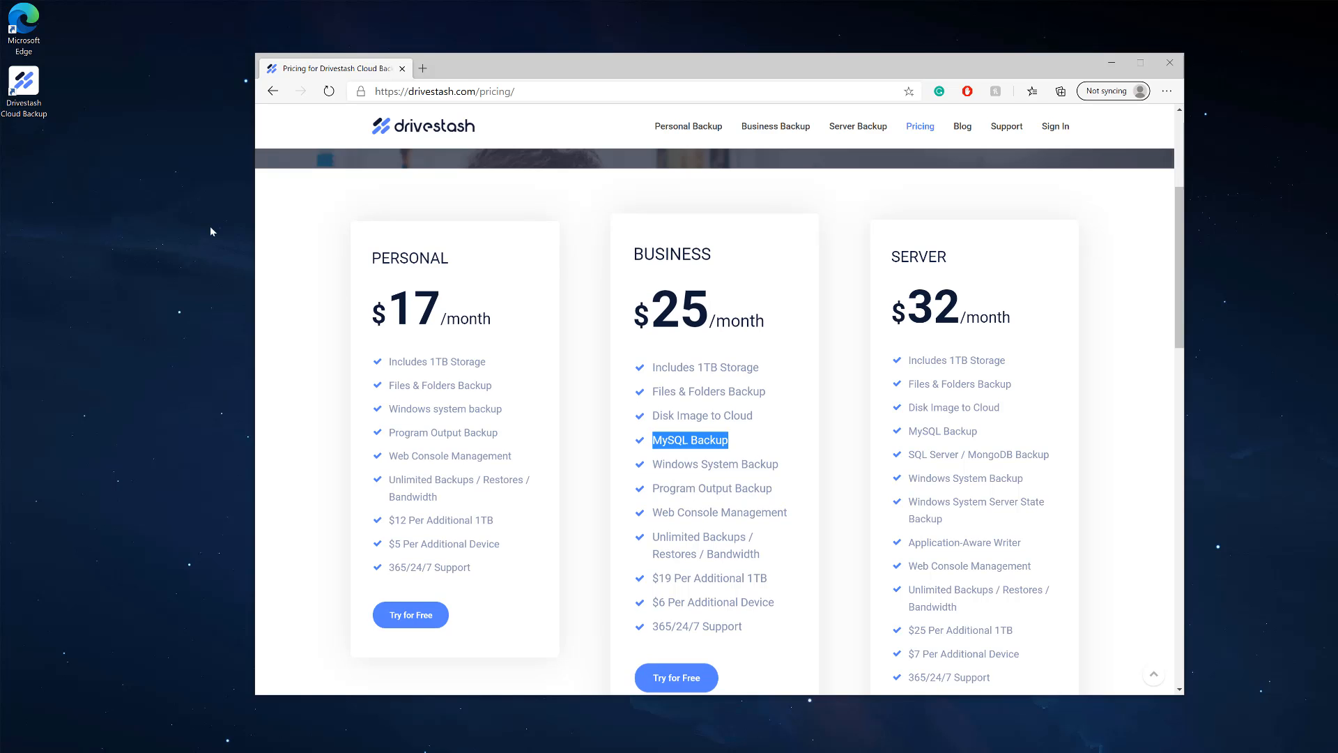
Step: Switch to Drivestash Cloud Backup and start a new protected item named "Full Disk Image" with the Disk Image backup type
{"action": "double_click", "coordinate": [37, 97]}
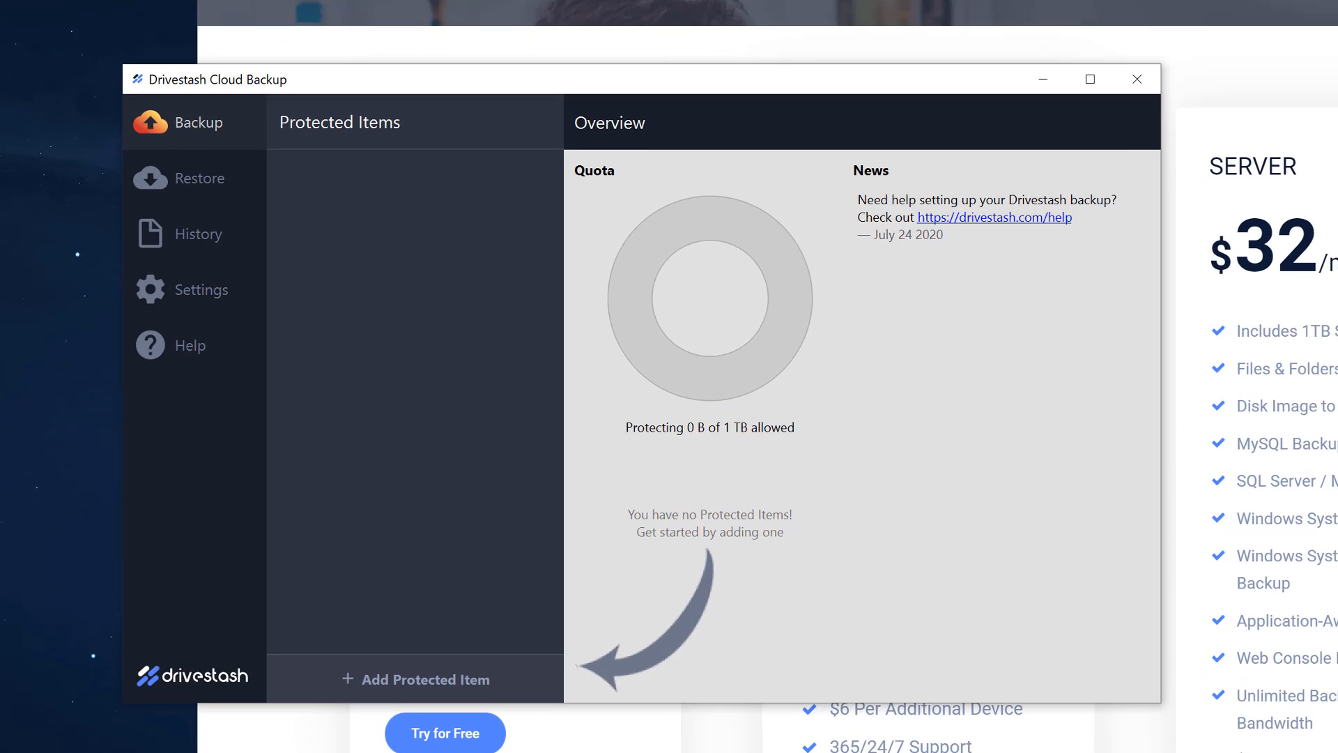
{"action": "left_click", "coordinate": [401, 679]}
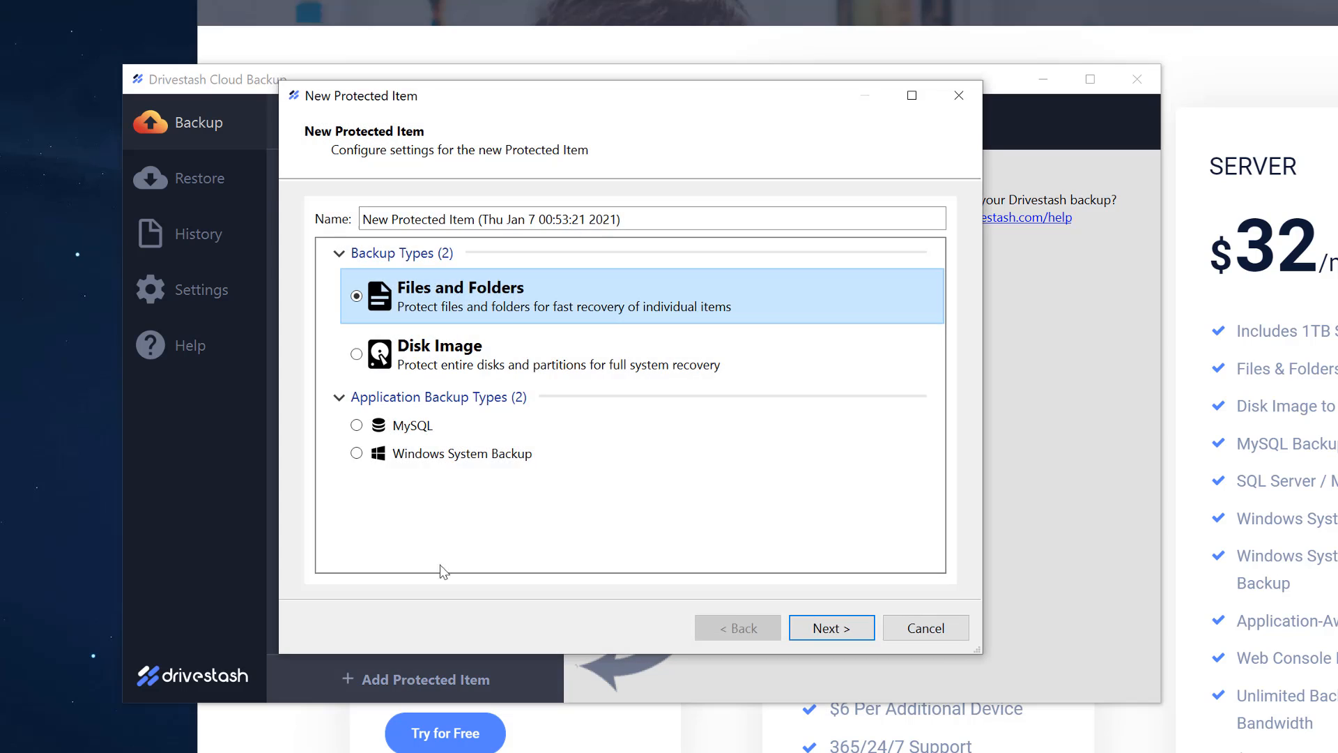
{"action": "triple_click", "coordinate": [680, 217]}
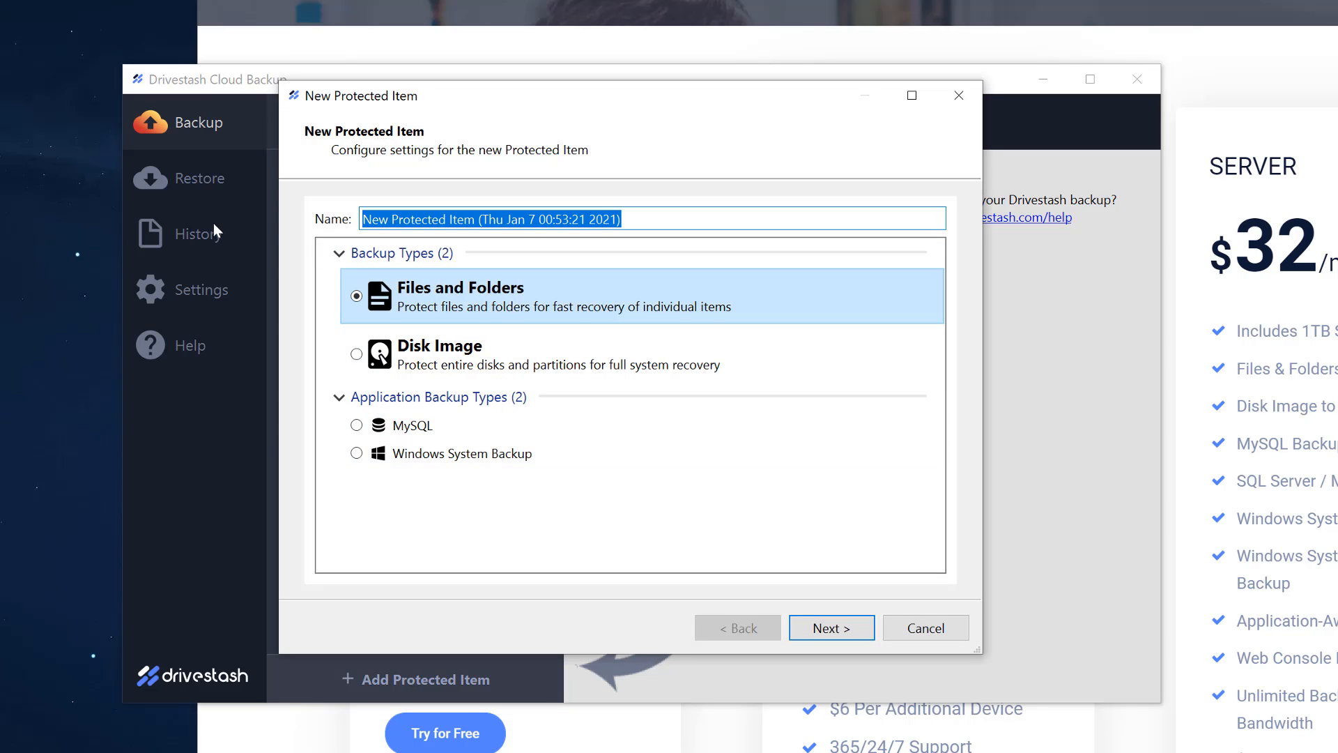
{"action": "type", "text": "Full"}
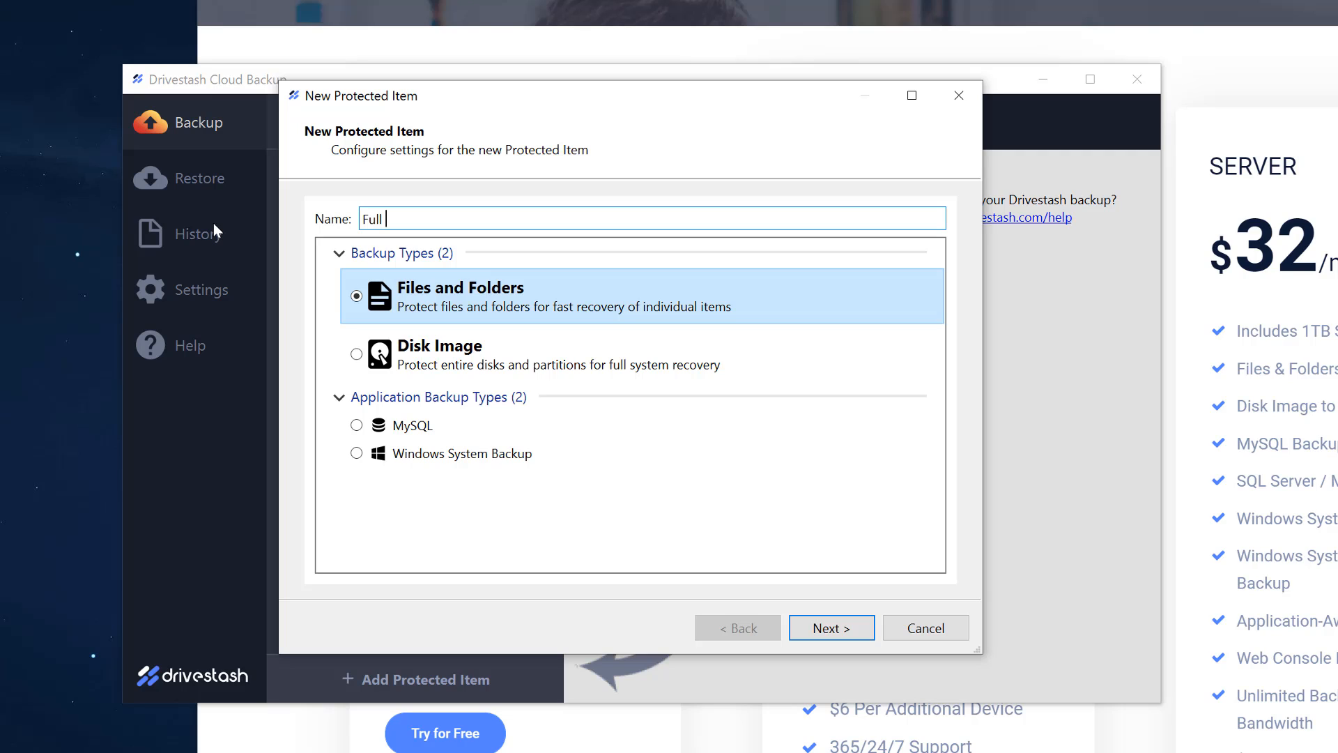
{"action": "type", "text": " Disk Image"}
{"action": "left_click", "coordinate": [420, 373]}
{"action": "left_click", "coordinate": [825, 630]}
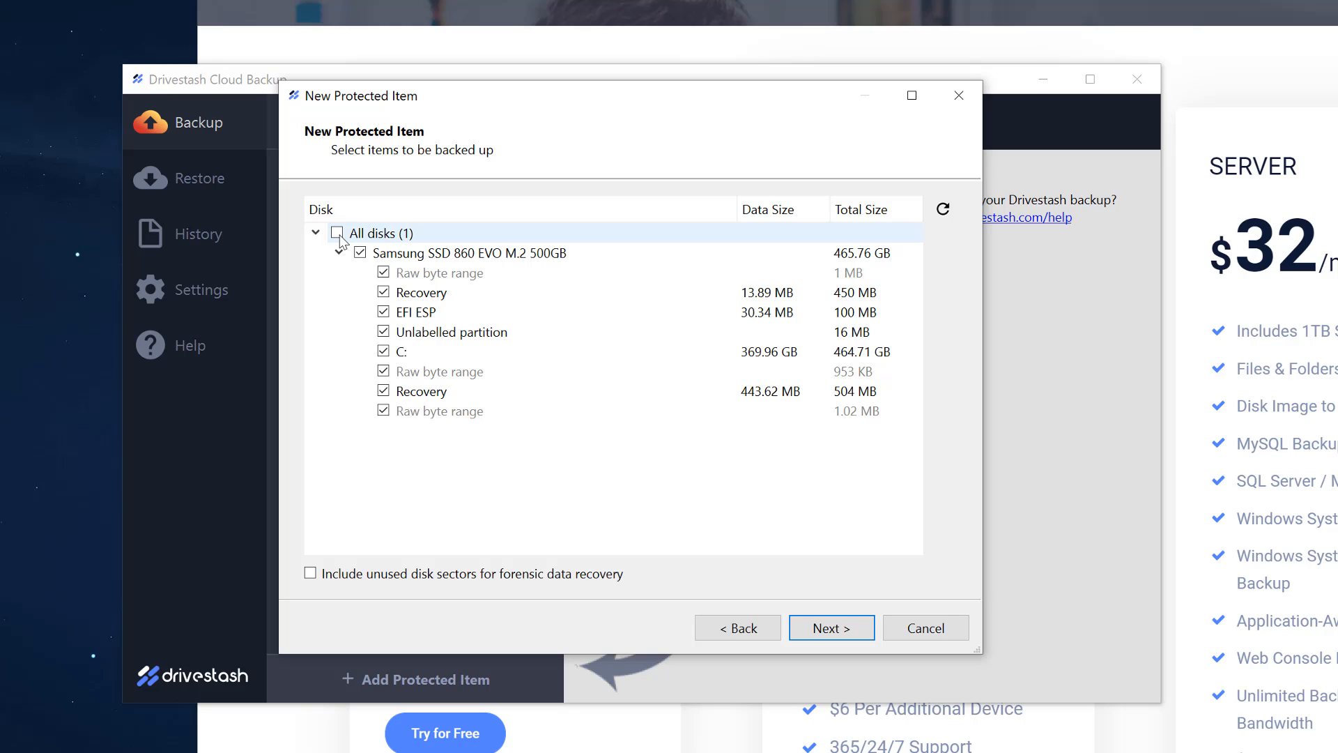
Step: Back up the whole Samsung SSD 860 EVO M.2 500GB without unused sectors, keeping the default of no extra commands
{"action": "left_click", "coordinate": [417, 255]}
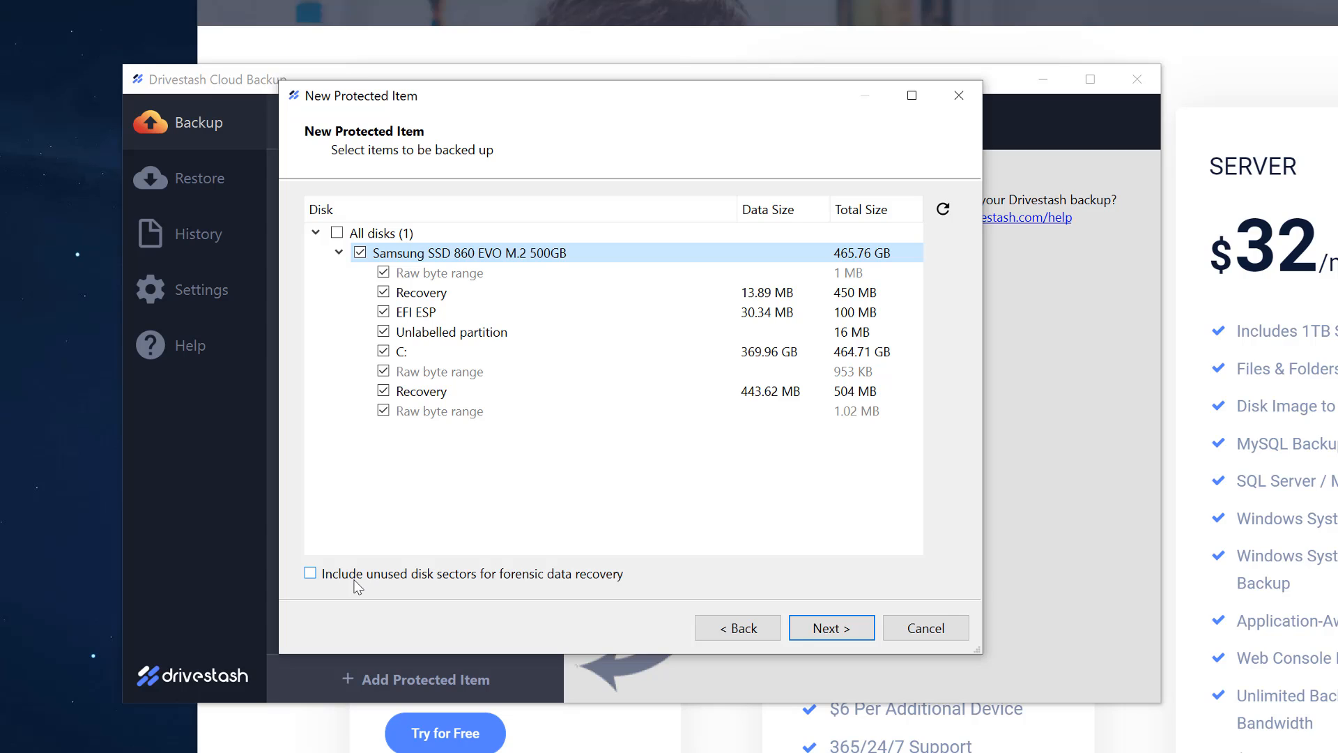
{"action": "left_click", "coordinate": [355, 580]}
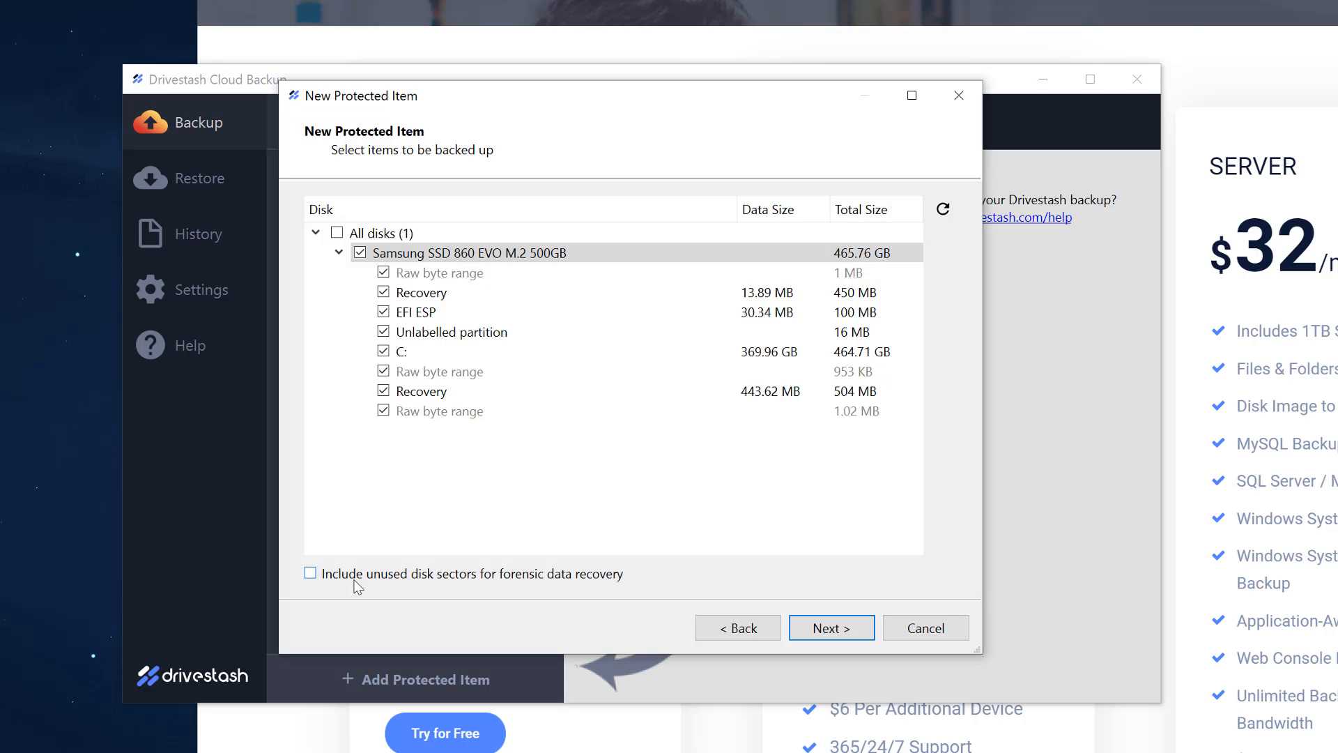
{"action": "left_click", "coordinate": [822, 627]}
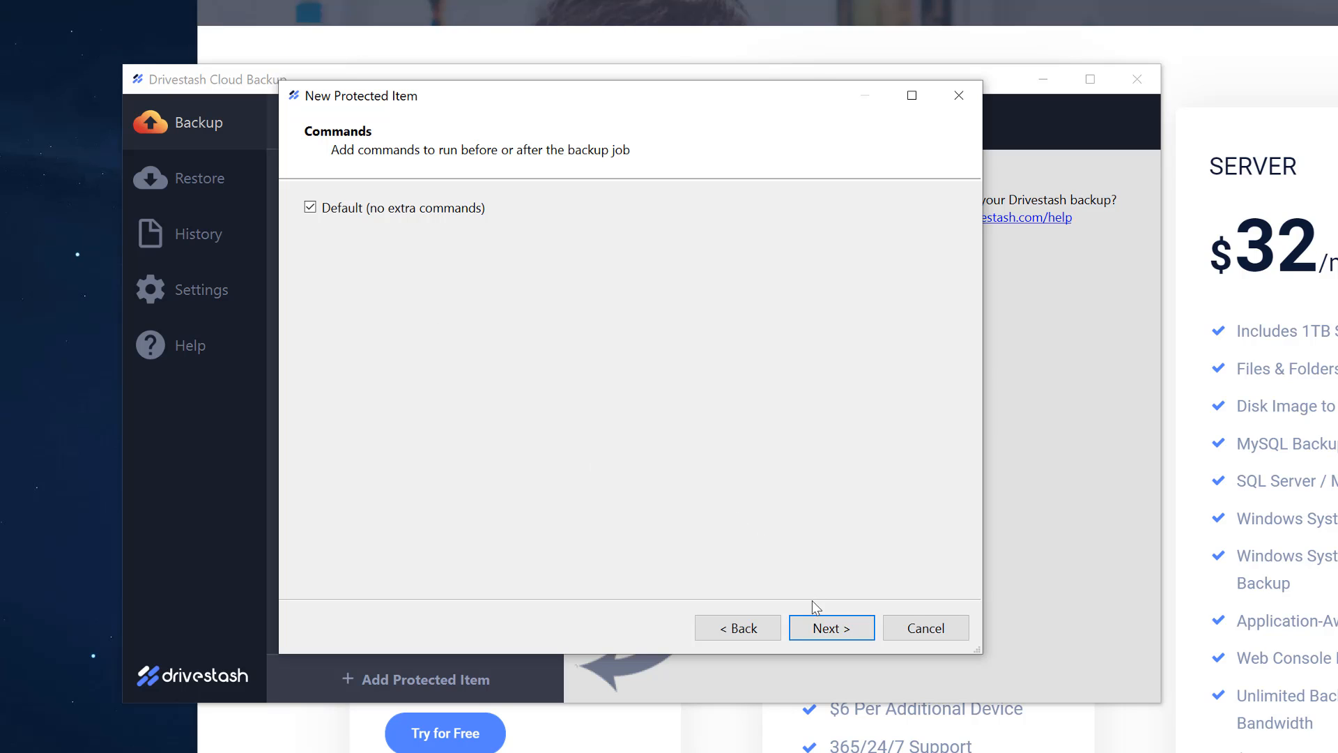
{"action": "left_click", "coordinate": [811, 628]}
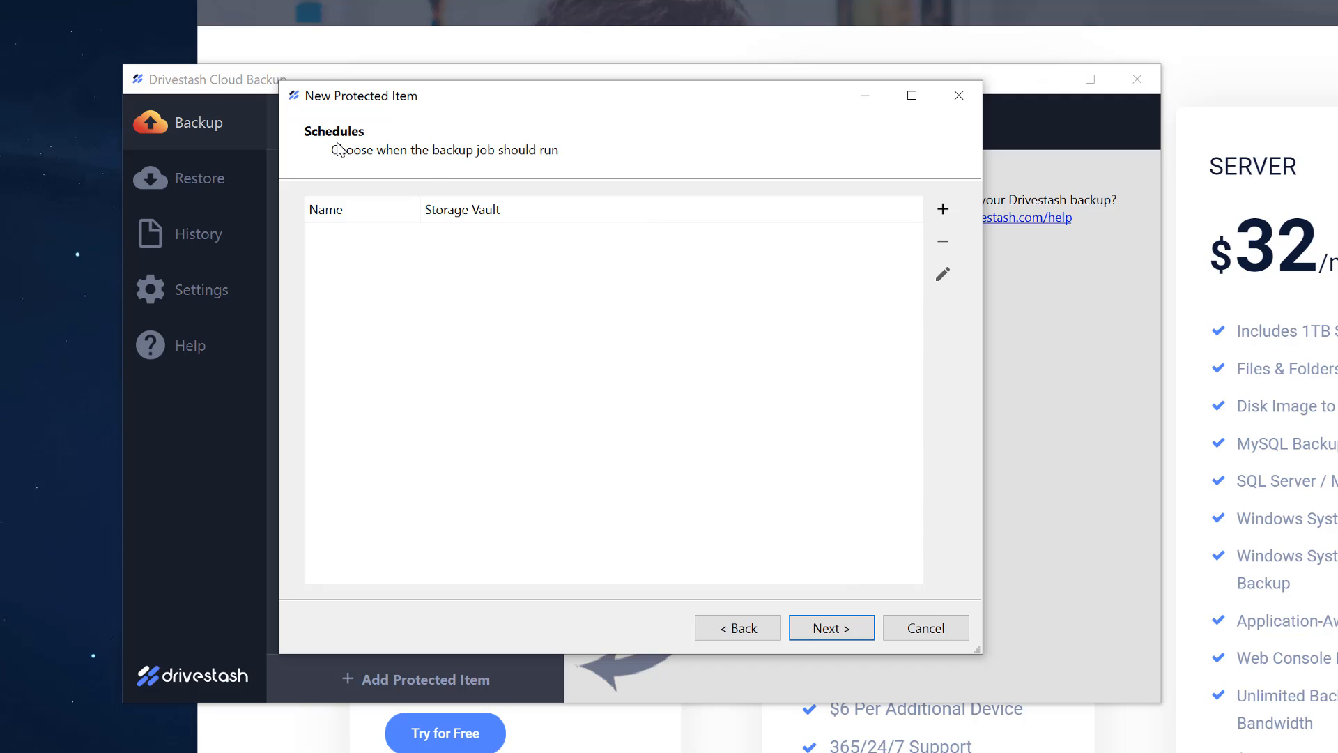
Step: Add and save a backup schedule to the Drivestash Cloud Backup vault that runs daily at 00:00
{"action": "left_click", "coordinate": [943, 209]}
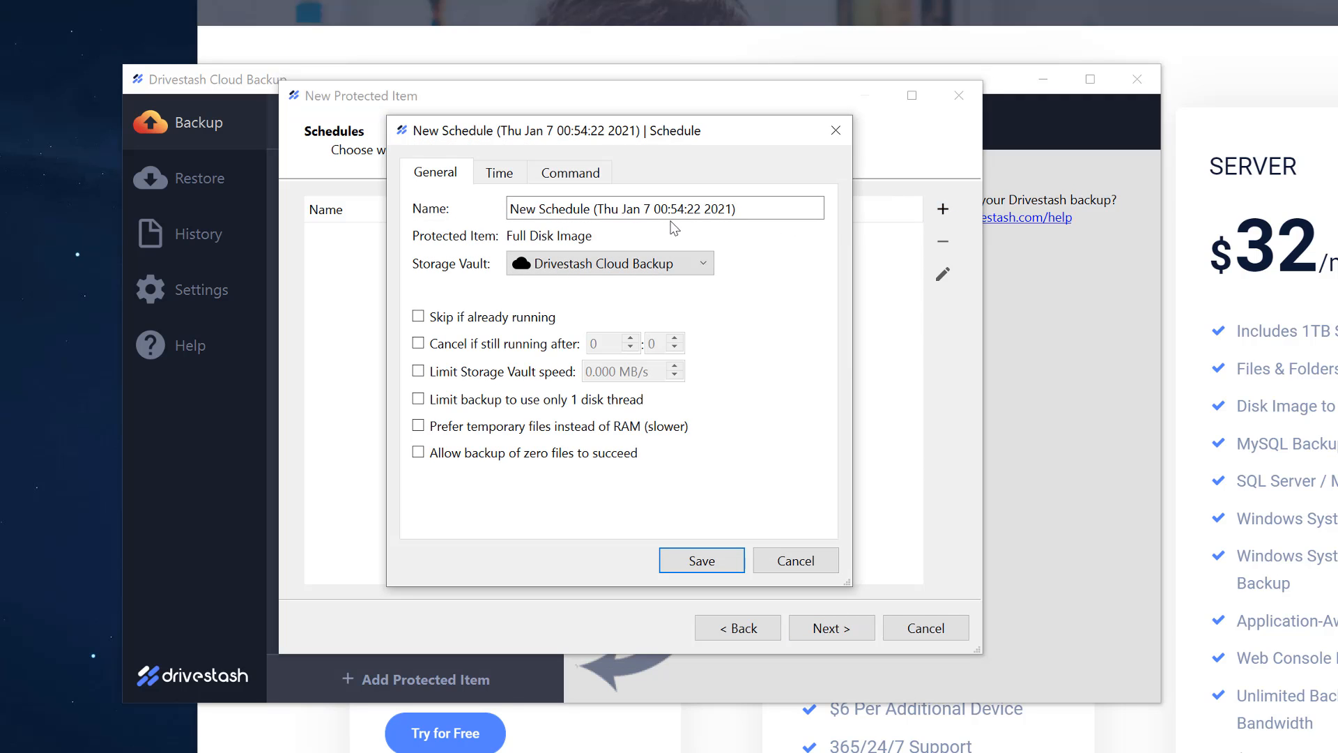
{"action": "left_click", "coordinate": [499, 174]}
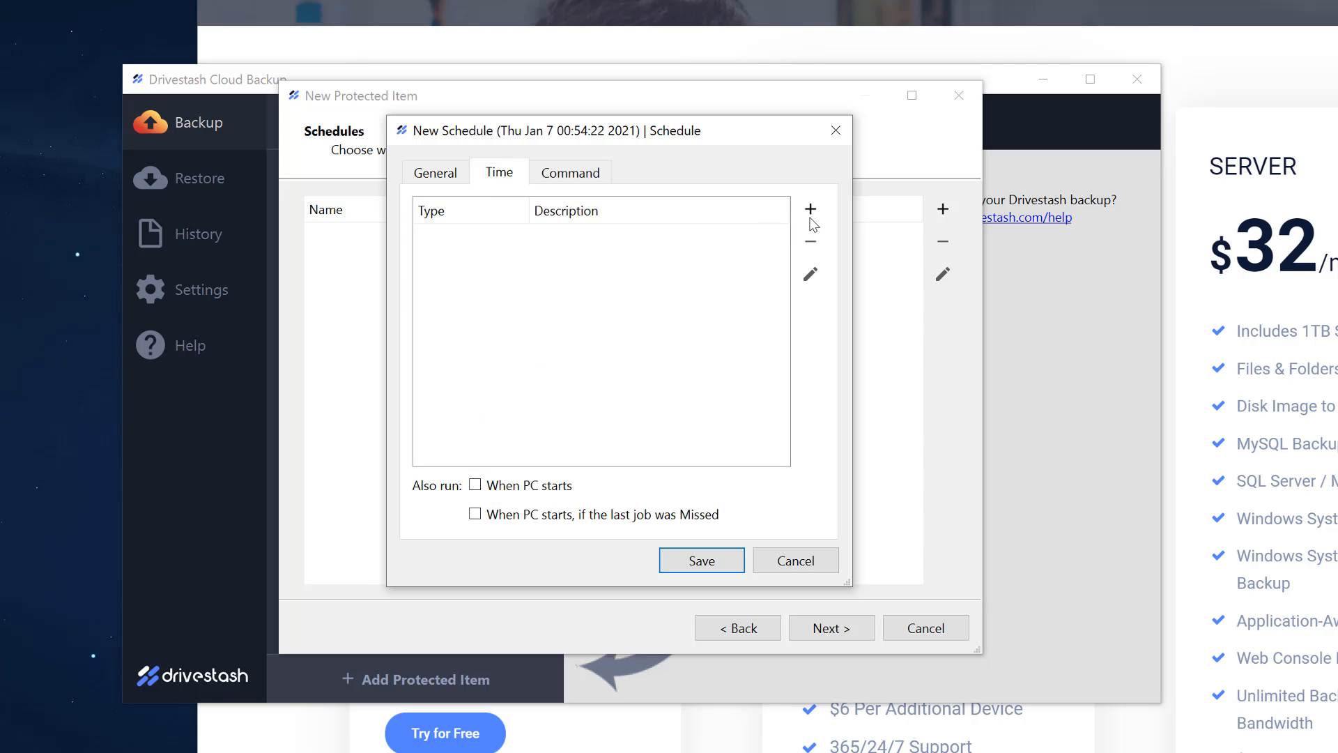
{"action": "left_click", "coordinate": [810, 209]}
{"action": "left_click", "coordinate": [528, 220]}
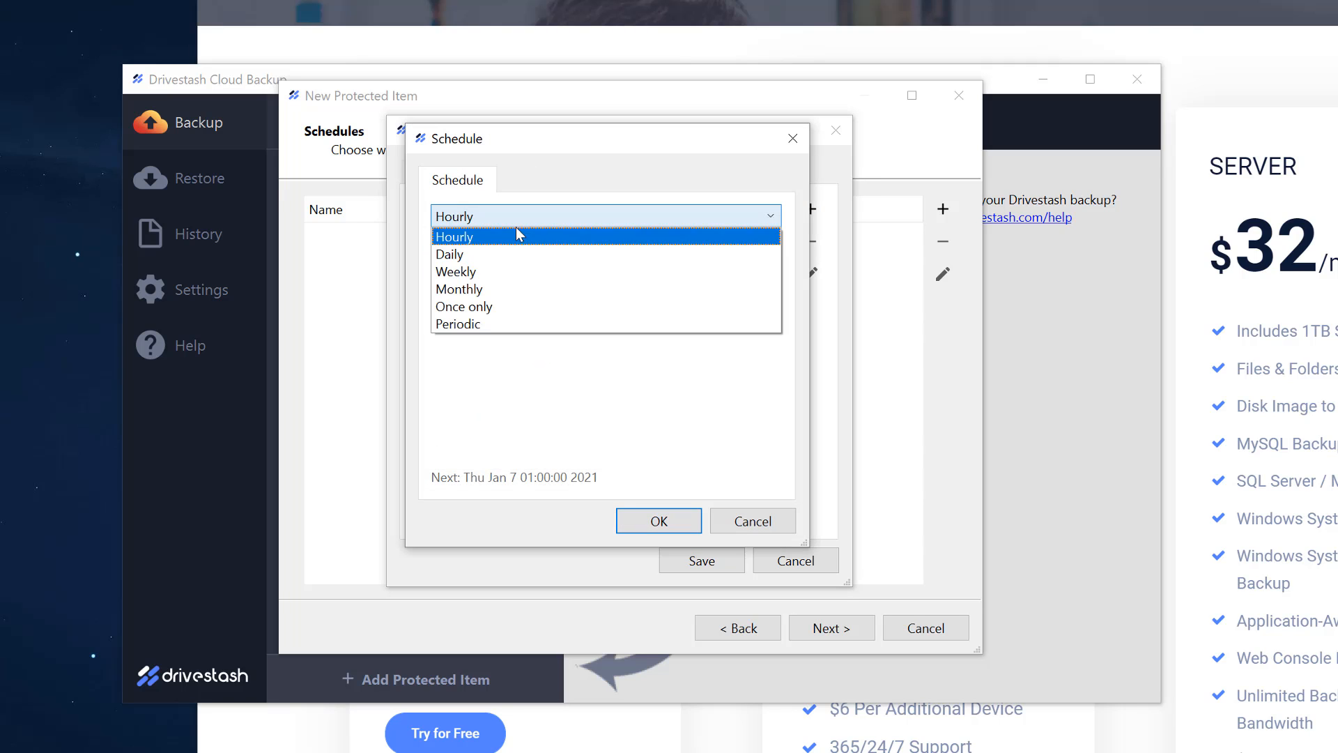
{"action": "left_click", "coordinate": [504, 251]}
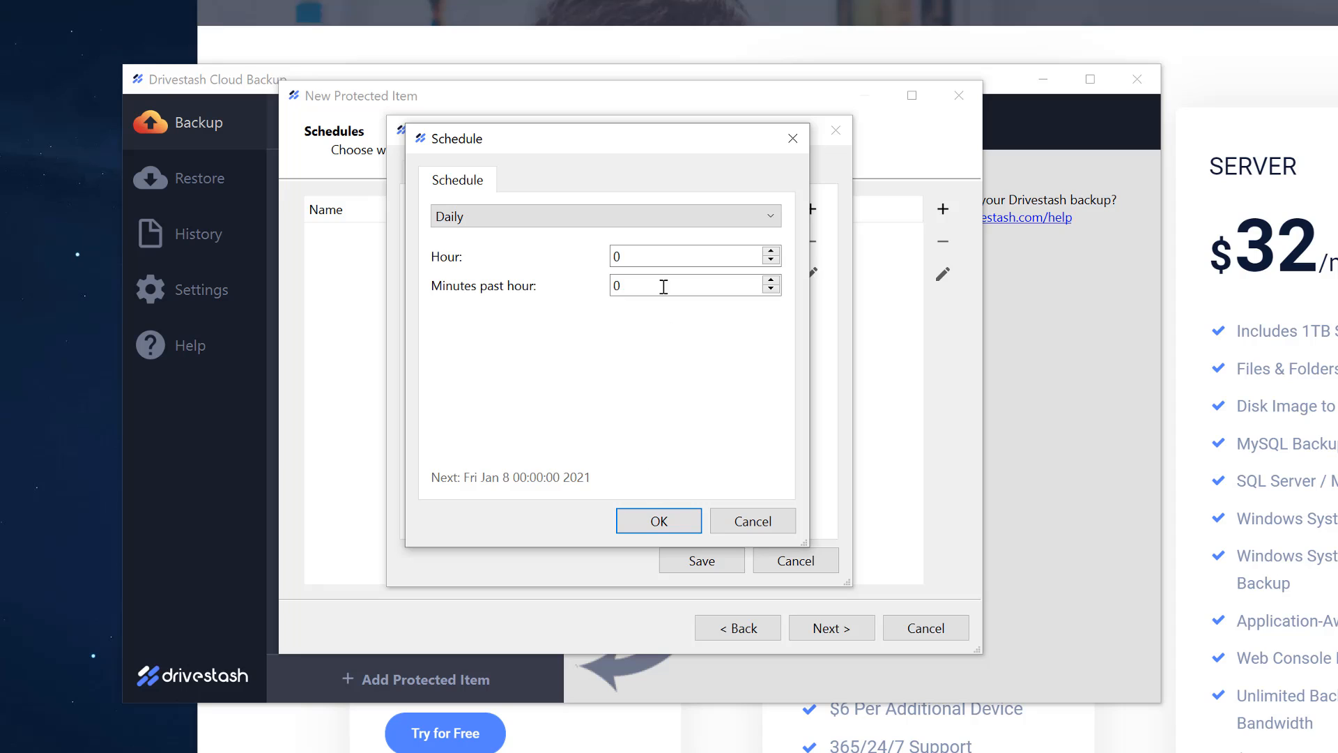
{"action": "left_click", "coordinate": [644, 528]}
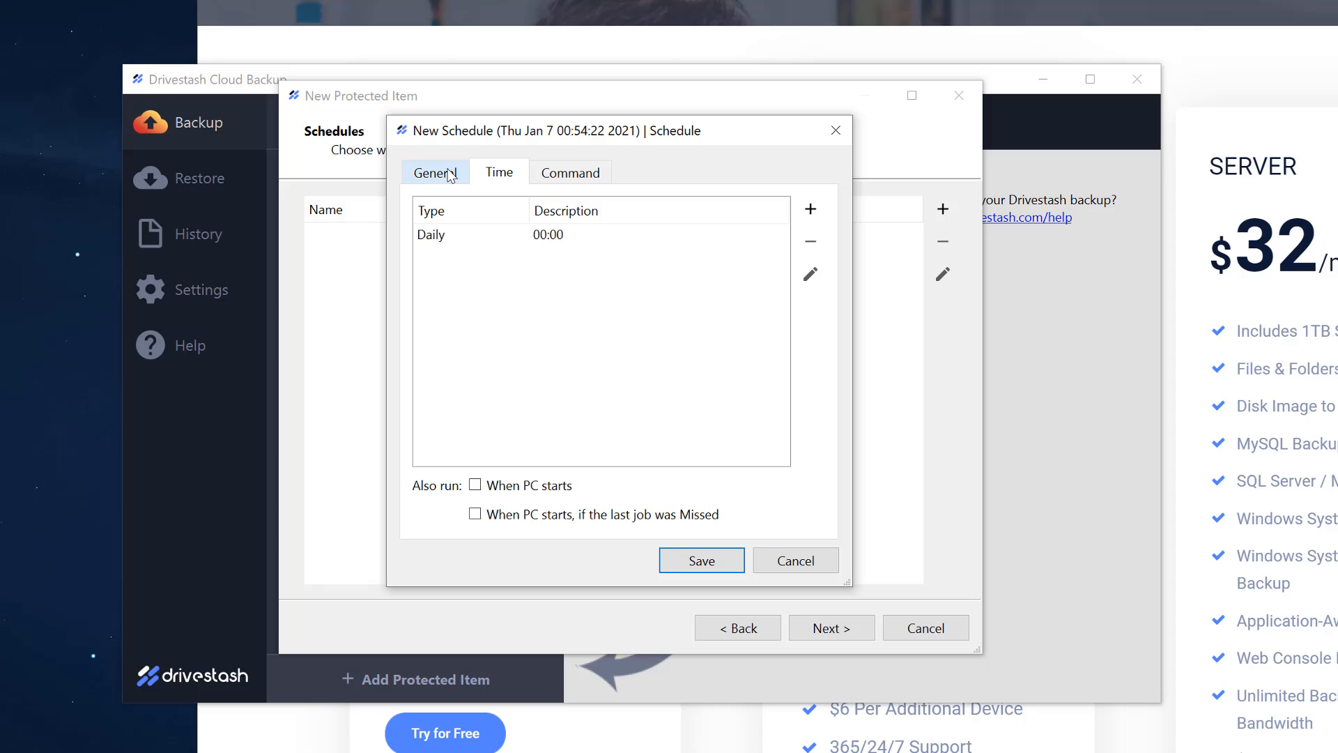
{"action": "left_click", "coordinate": [450, 175]}
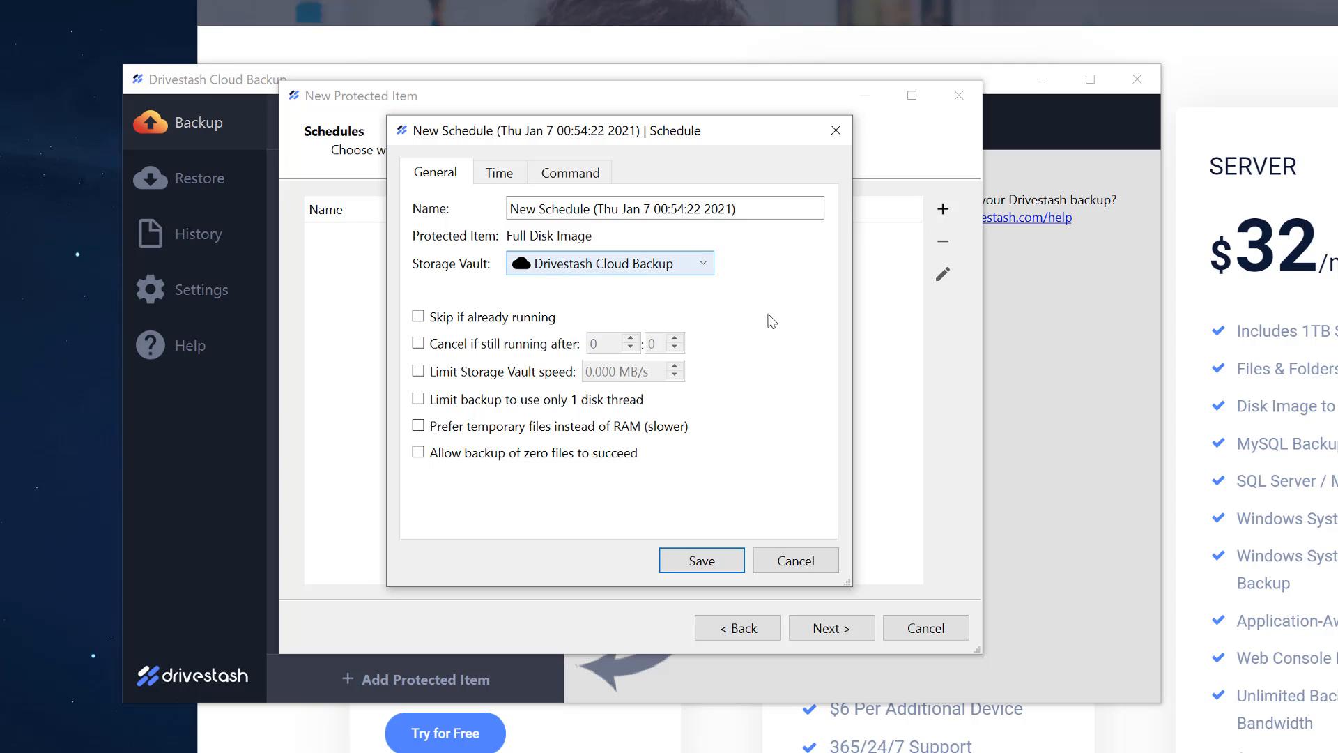
{"action": "left_click", "coordinate": [706, 561]}
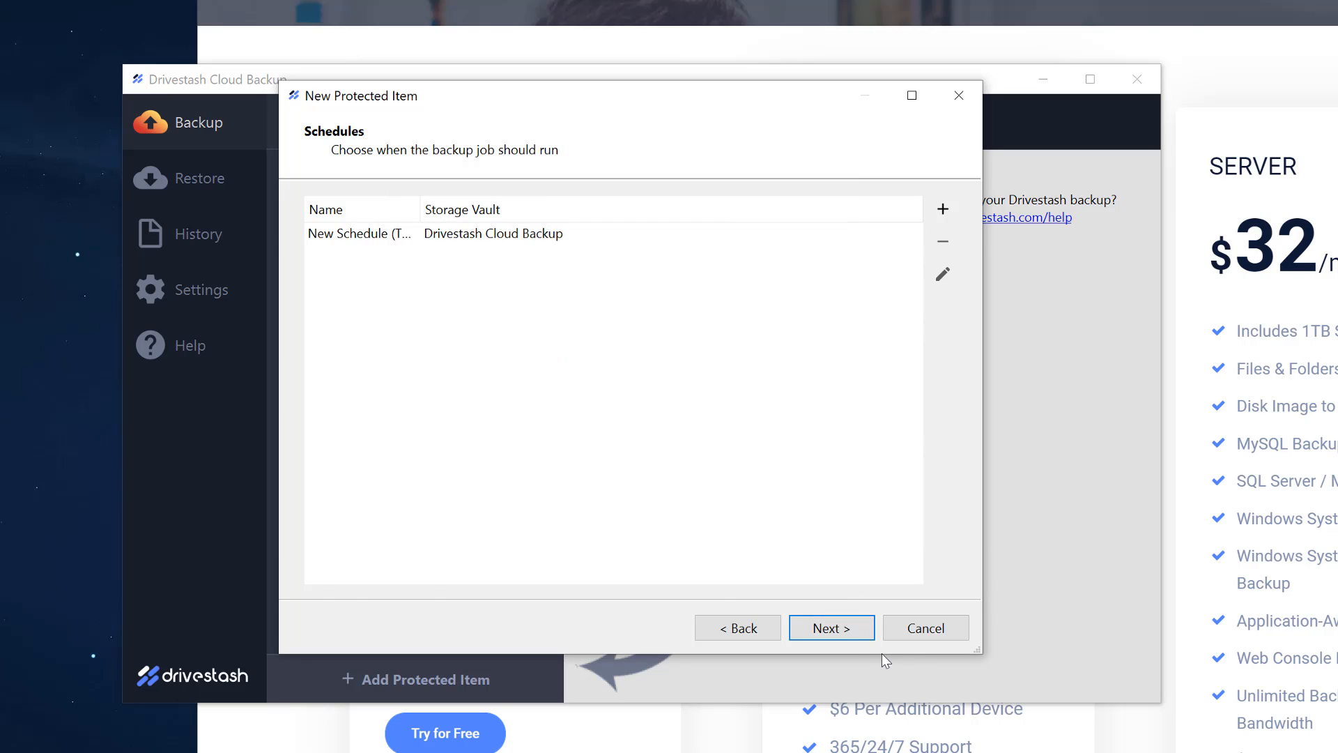
{"action": "left_click", "coordinate": [833, 628]}
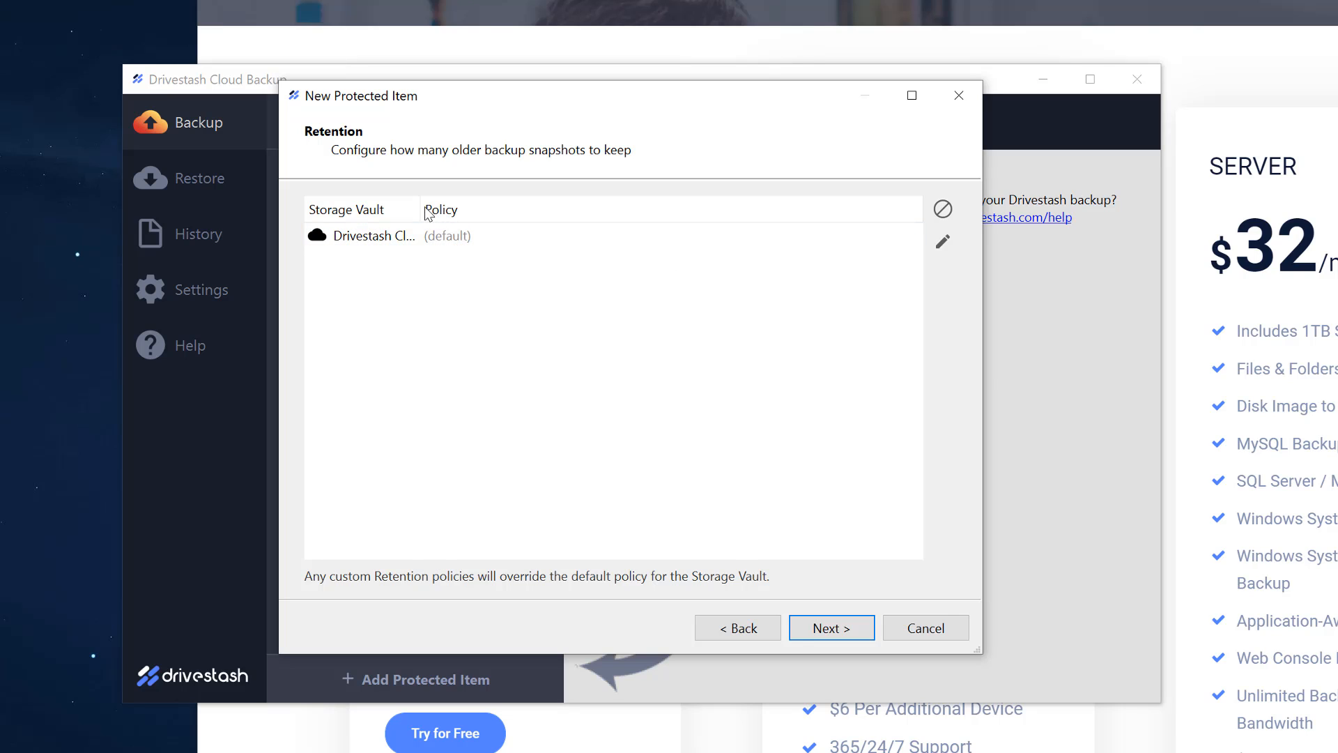
Step: Widen the Storage Vault column and open the retention policy for the Drivestash Cloud Backup vault
{"action": "left_click_drag", "start_coordinate": [423, 205], "coordinate": [476, 206]}
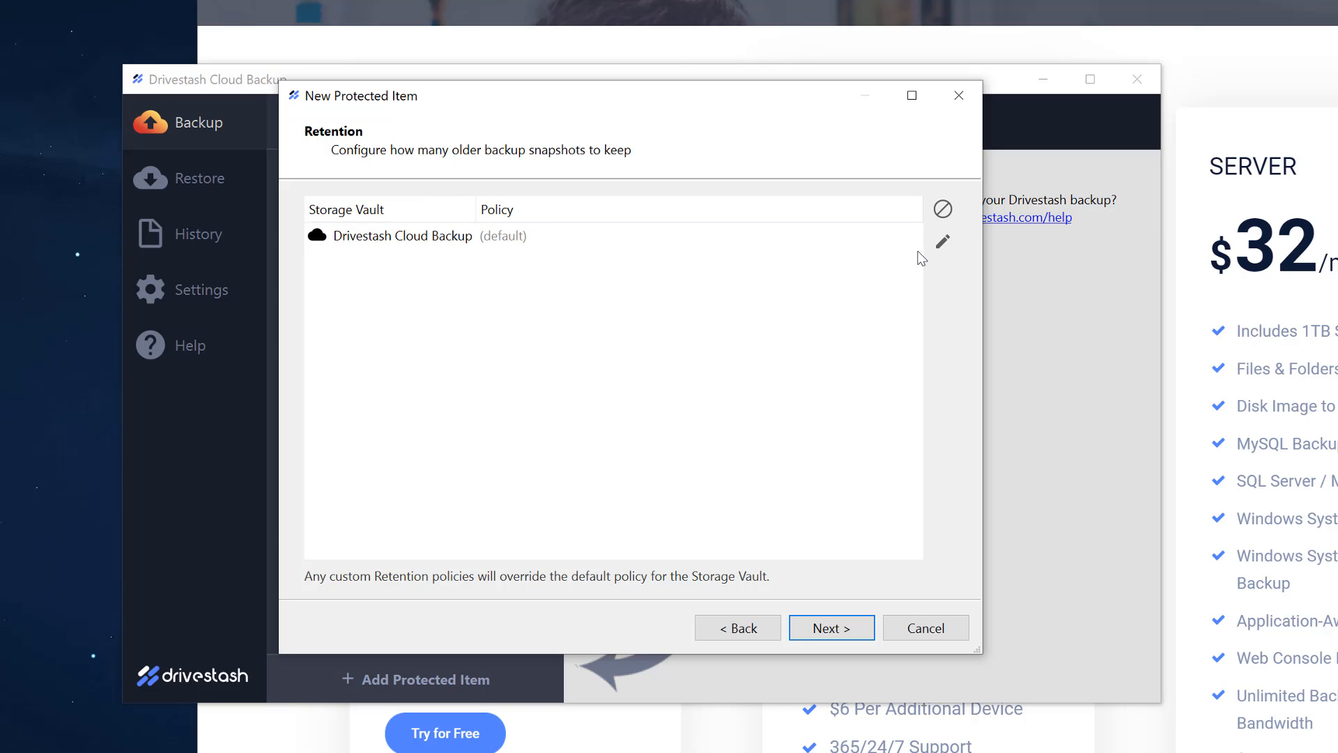
{"action": "double_click", "coordinate": [594, 234]}
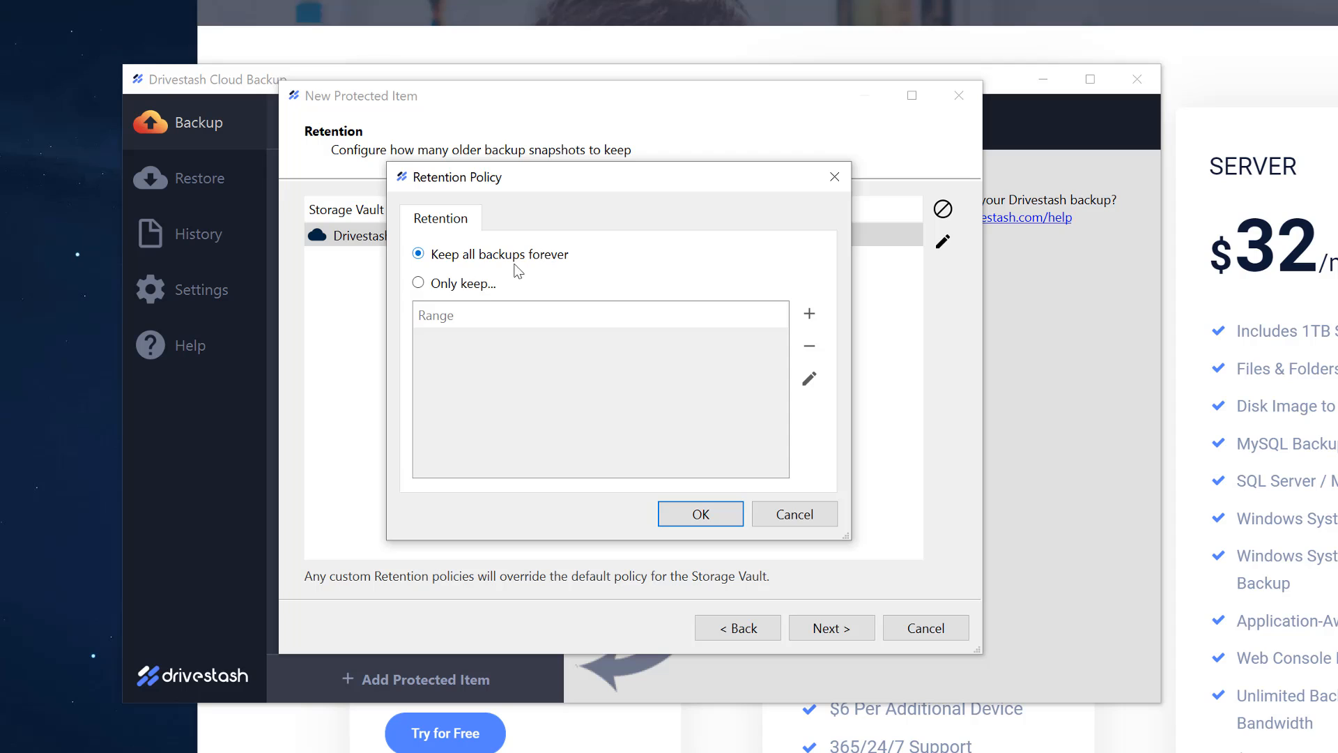
{"action": "left_click", "coordinate": [467, 286]}
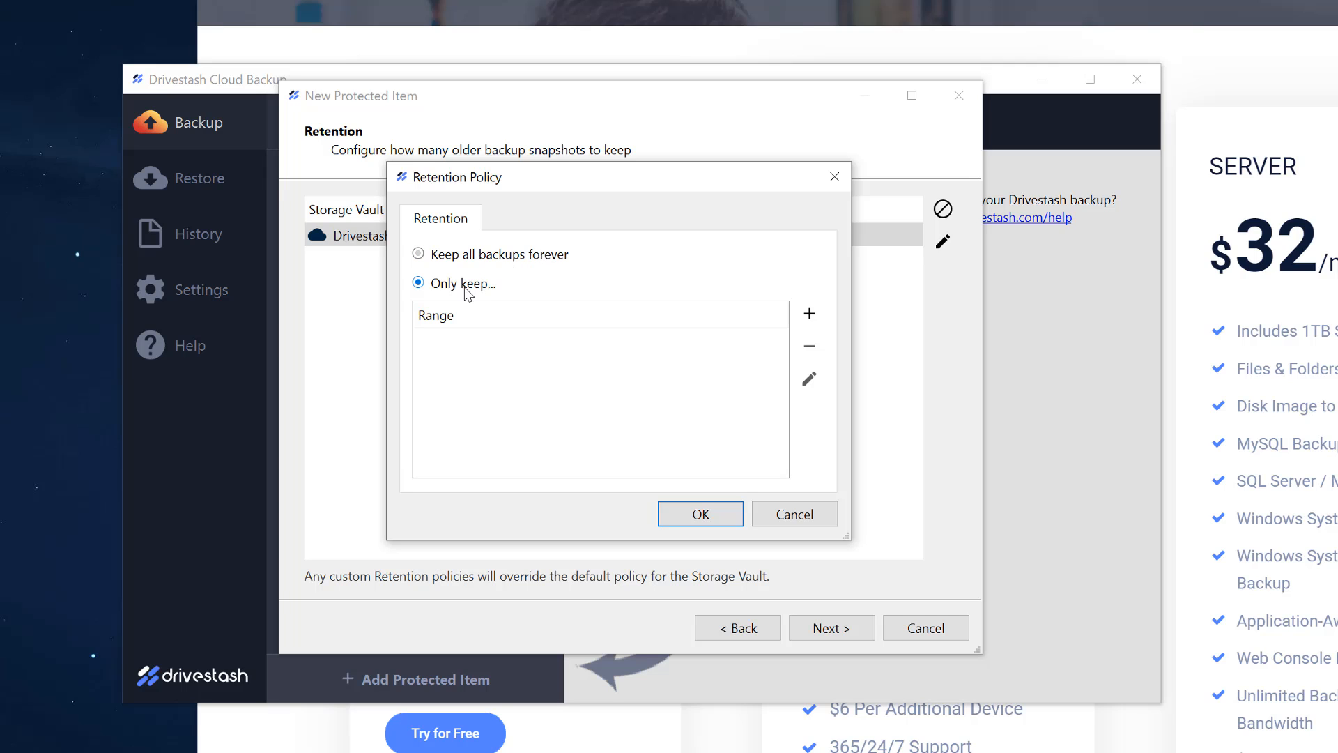
{"action": "left_click", "coordinate": [809, 313]}
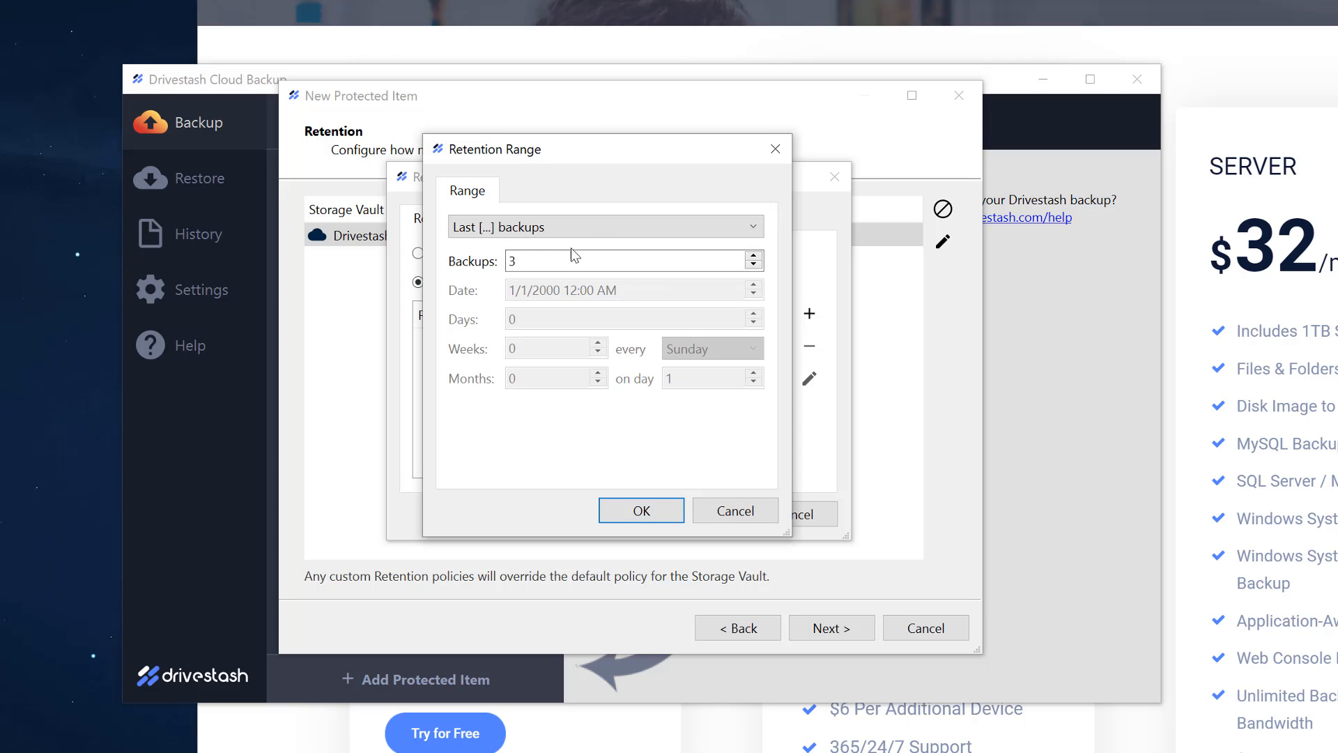
{"action": "double_click", "coordinate": [584, 261]}
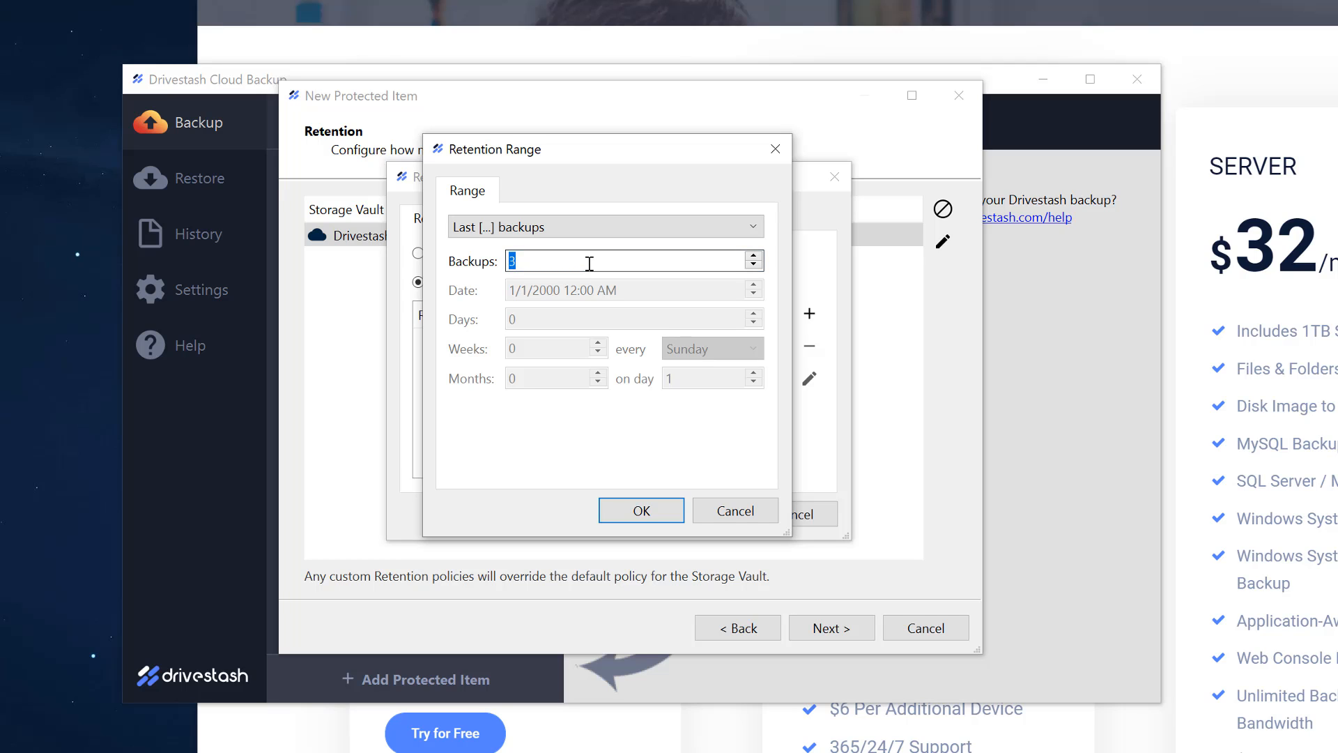
{"action": "type", "text": "15"}
{"action": "left_click", "coordinate": [588, 228]}
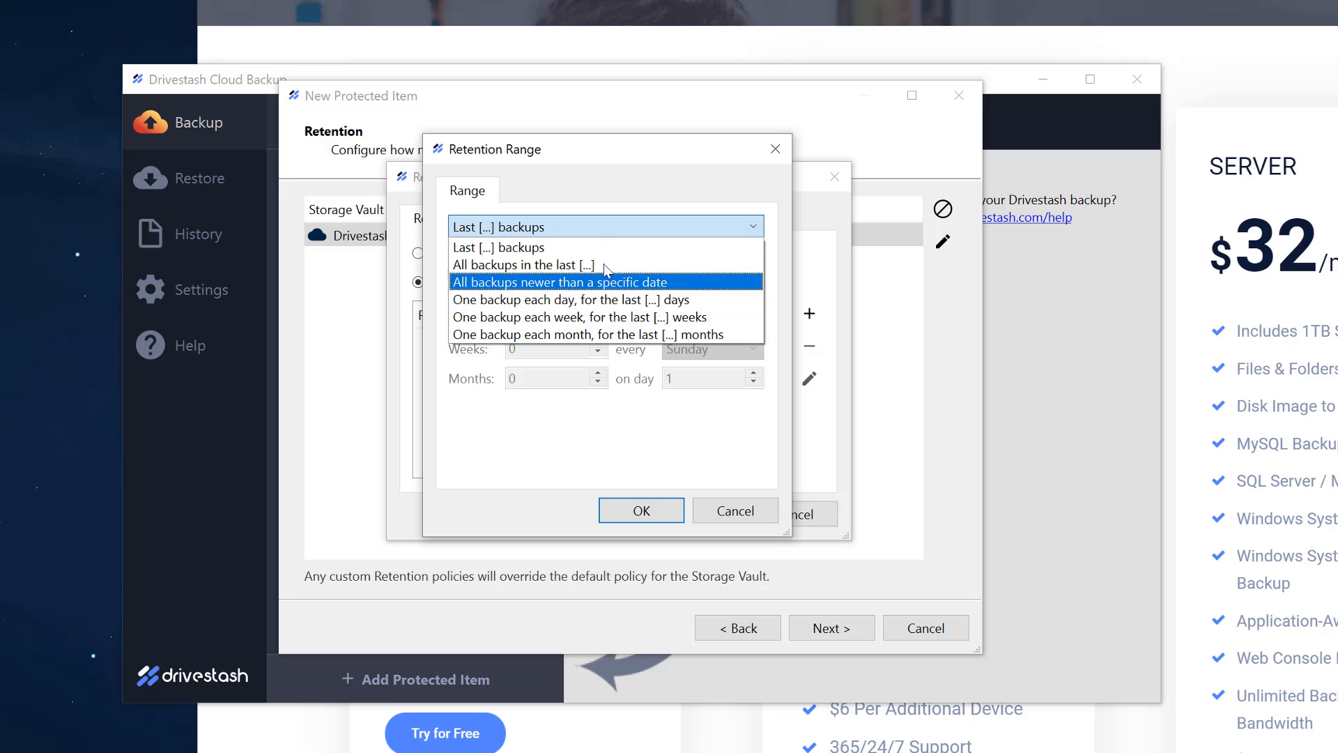
{"action": "left_click", "coordinate": [608, 180]}
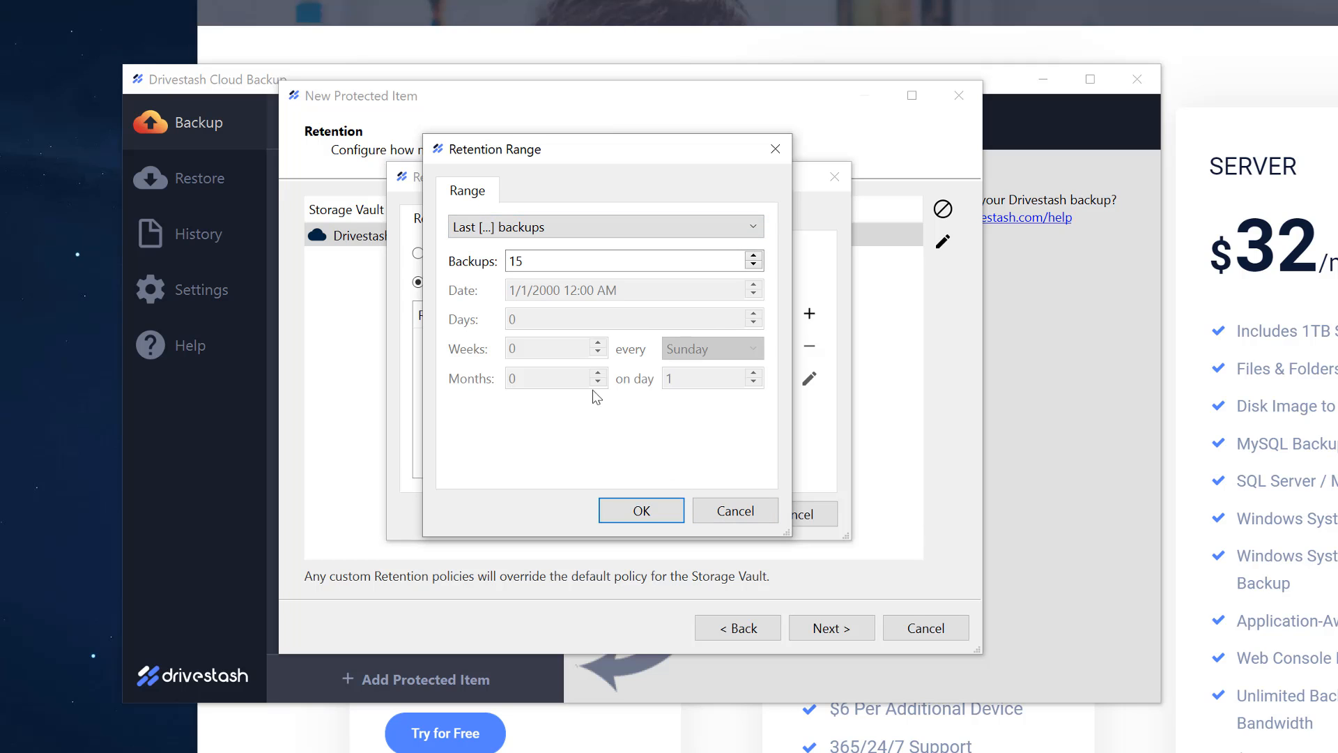
{"action": "left_click", "coordinate": [715, 509]}
Step: Set the vault's retention policy to keep all backups forever and continue to the final setup page
{"action": "left_click", "coordinate": [447, 258]}
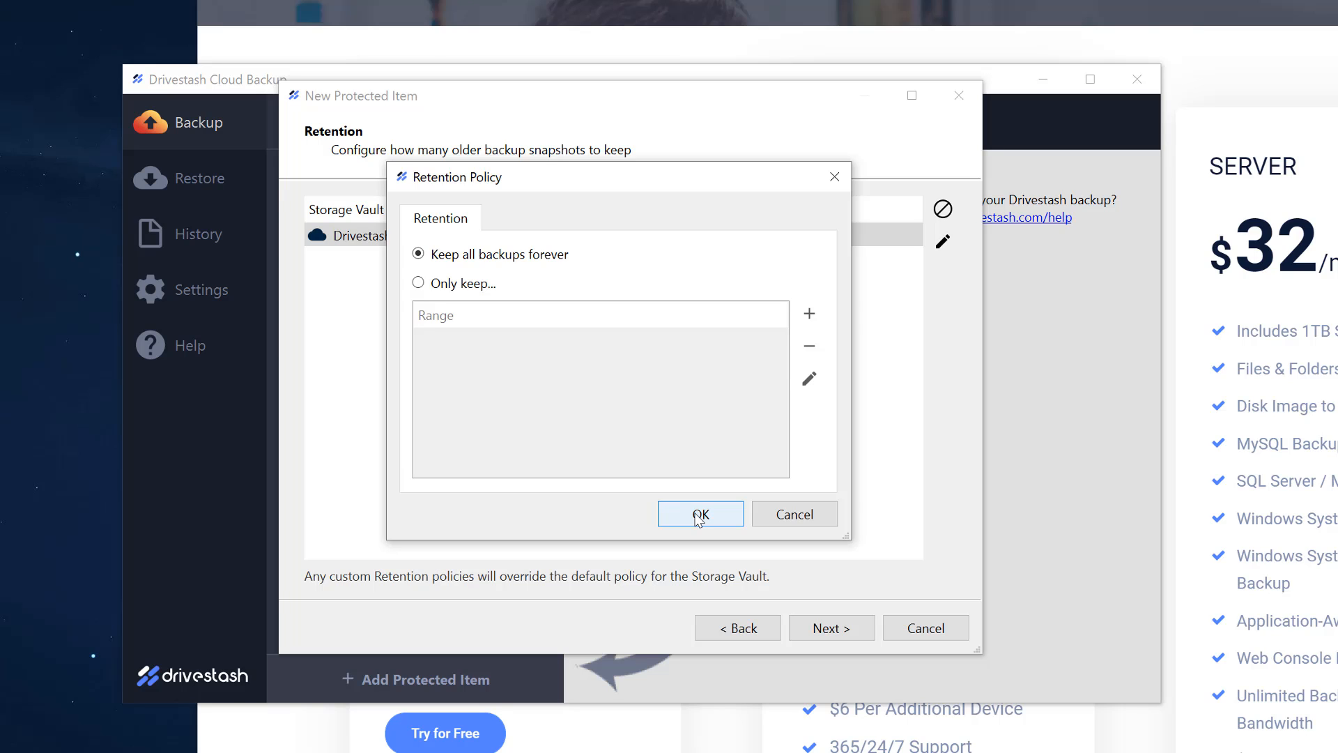
{"action": "left_click", "coordinate": [700, 515]}
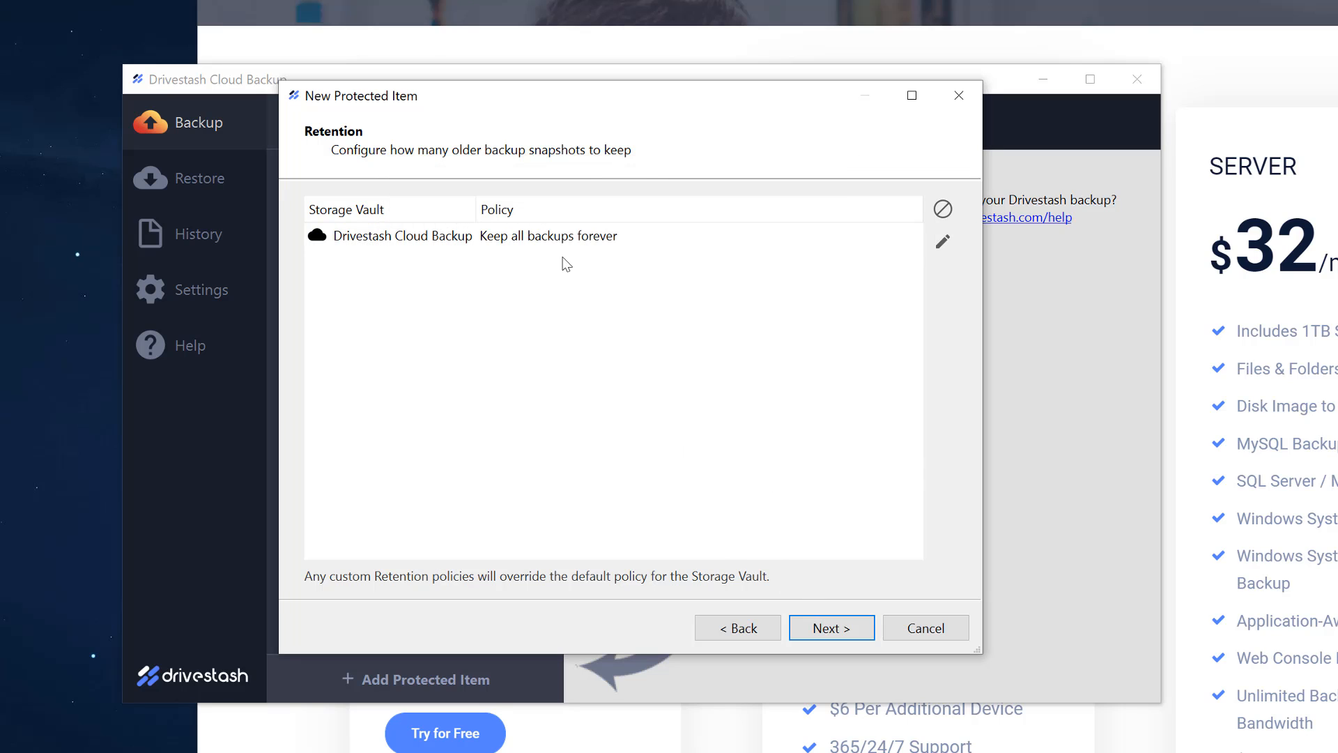
{"action": "left_click", "coordinate": [841, 629]}
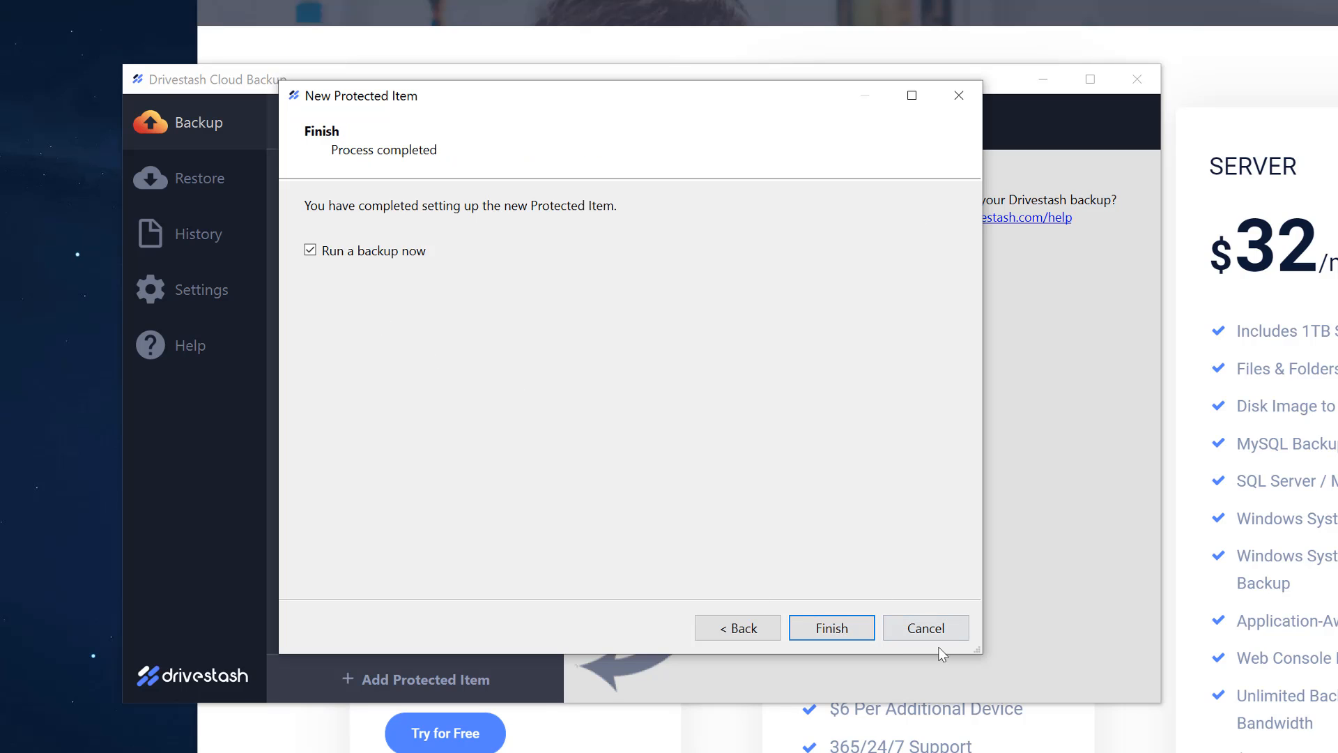
Step: Finish creating the protected item and run its backup now to the Drivestash Cloud Backup vault
{"action": "left_click", "coordinate": [842, 636]}
{"action": "left_click", "coordinate": [842, 631]}
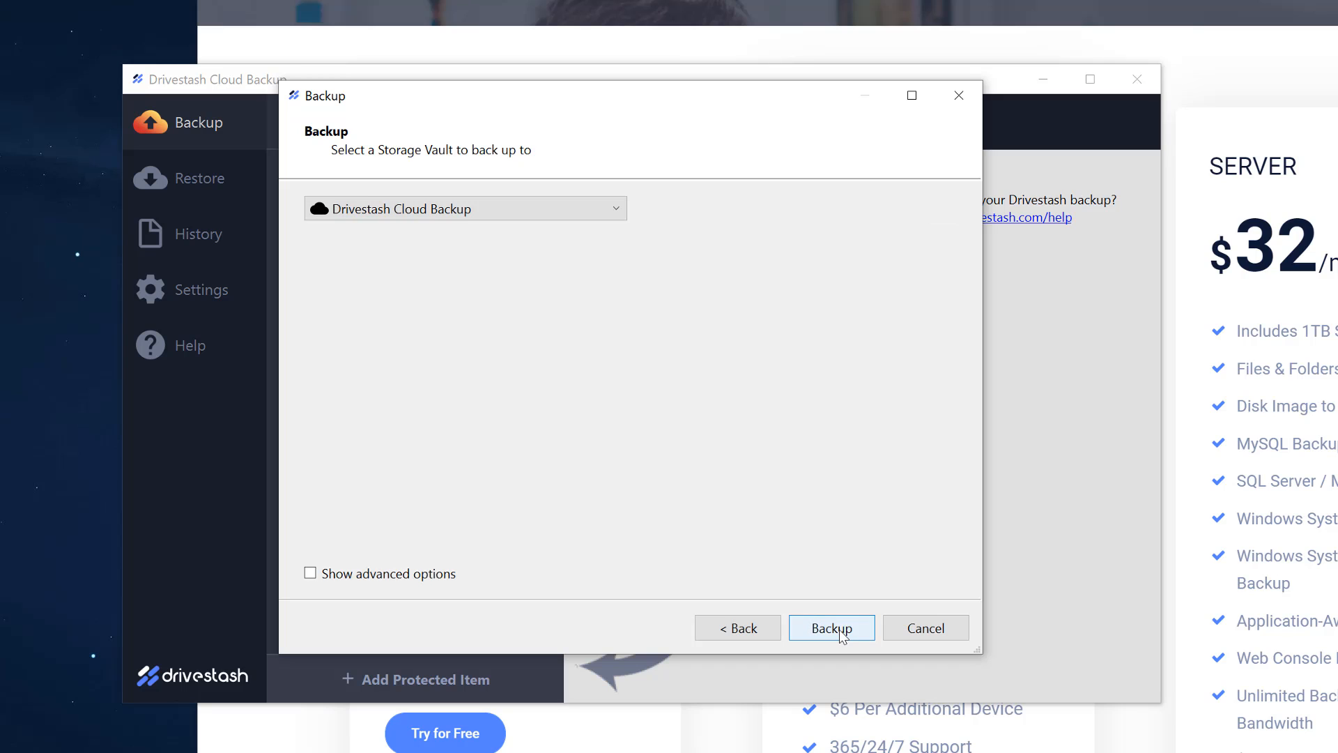
{"action": "left_click", "coordinate": [845, 630]}
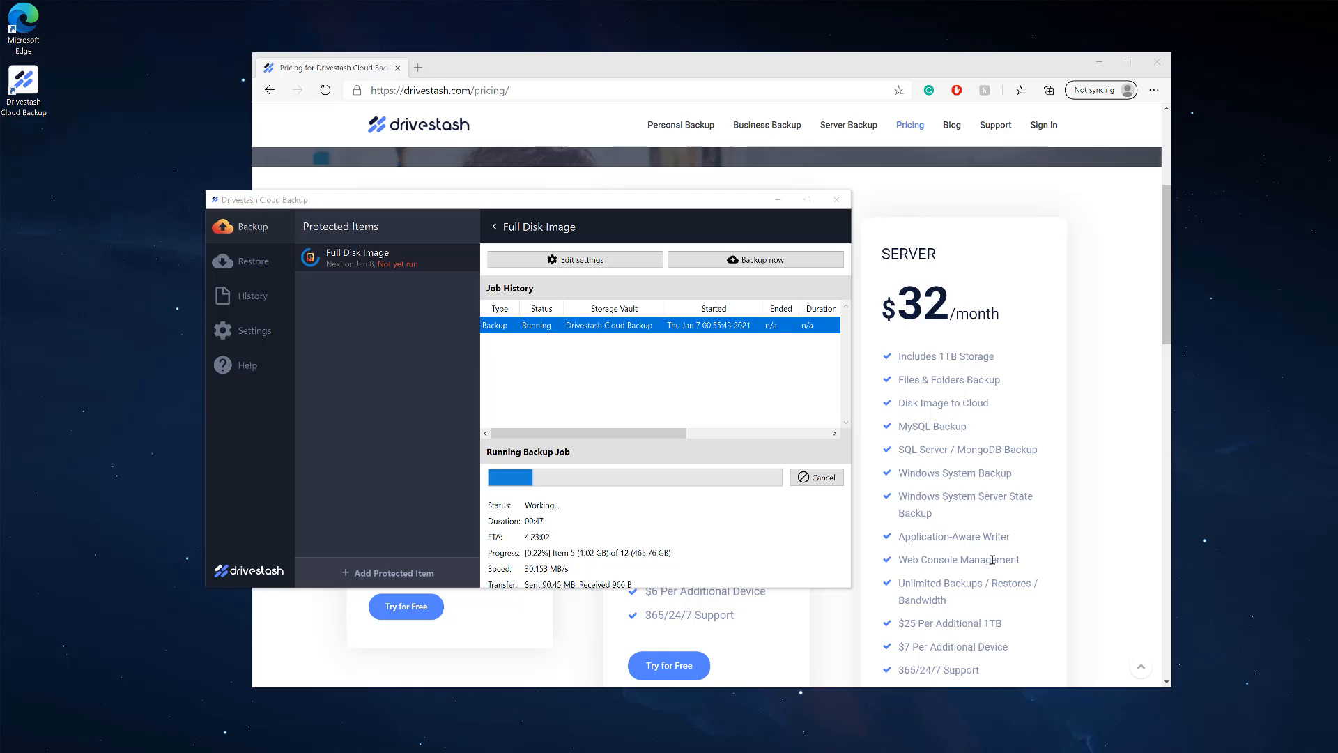
Step: Check the backup overview and the running job of the Full Disk Image item
{"action": "left_click", "coordinate": [265, 228]}
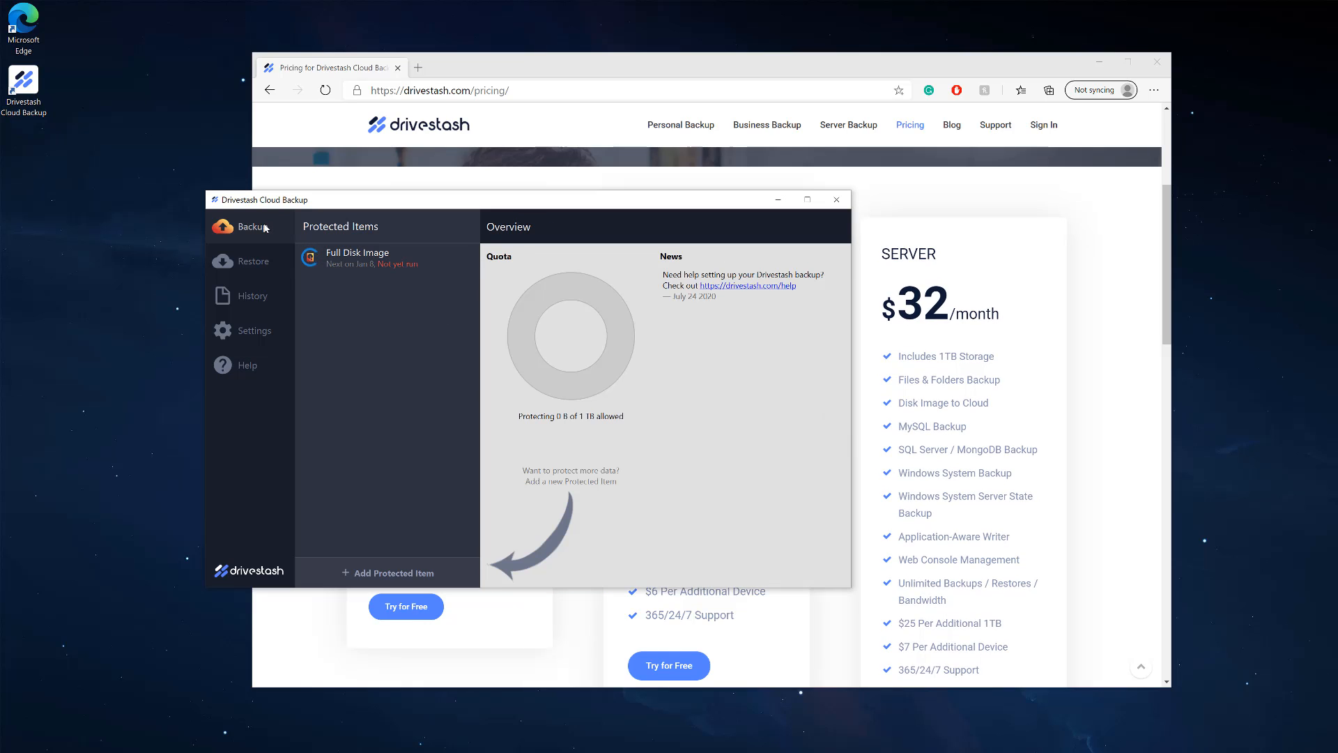
{"action": "left_click", "coordinate": [360, 261]}
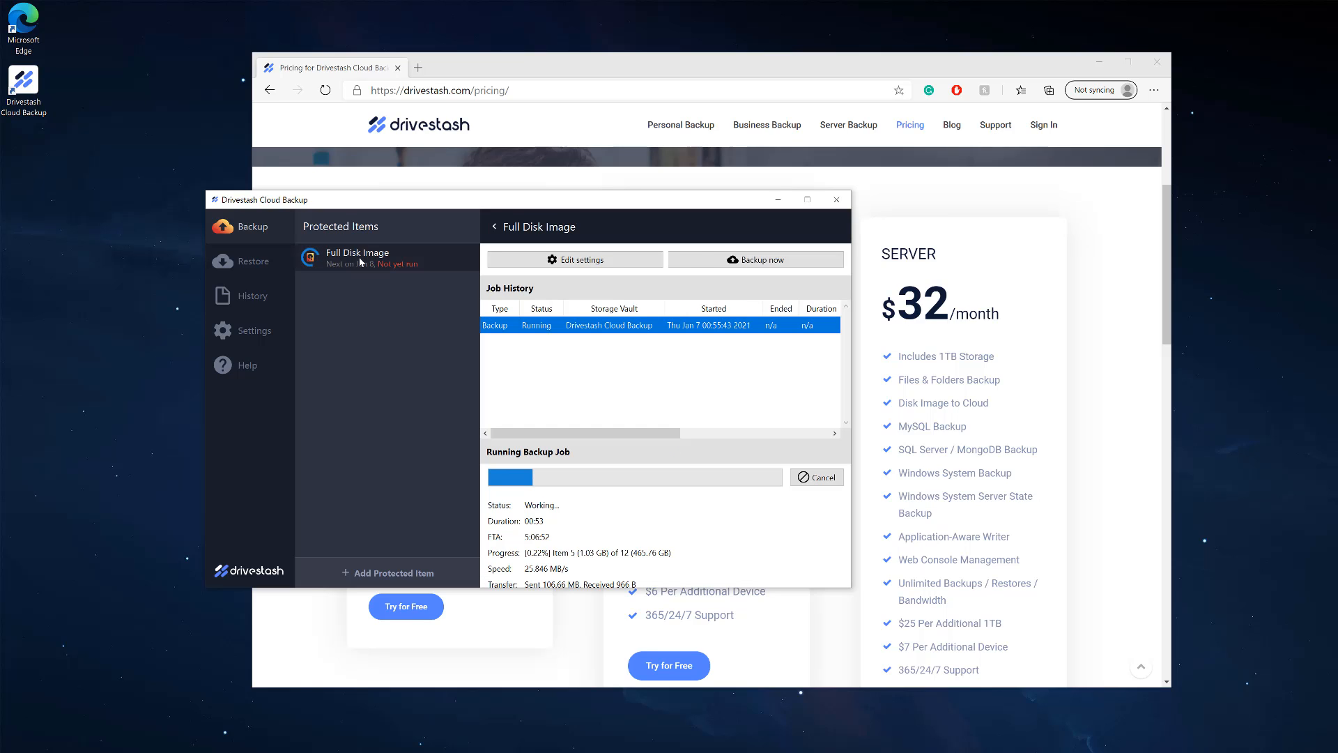